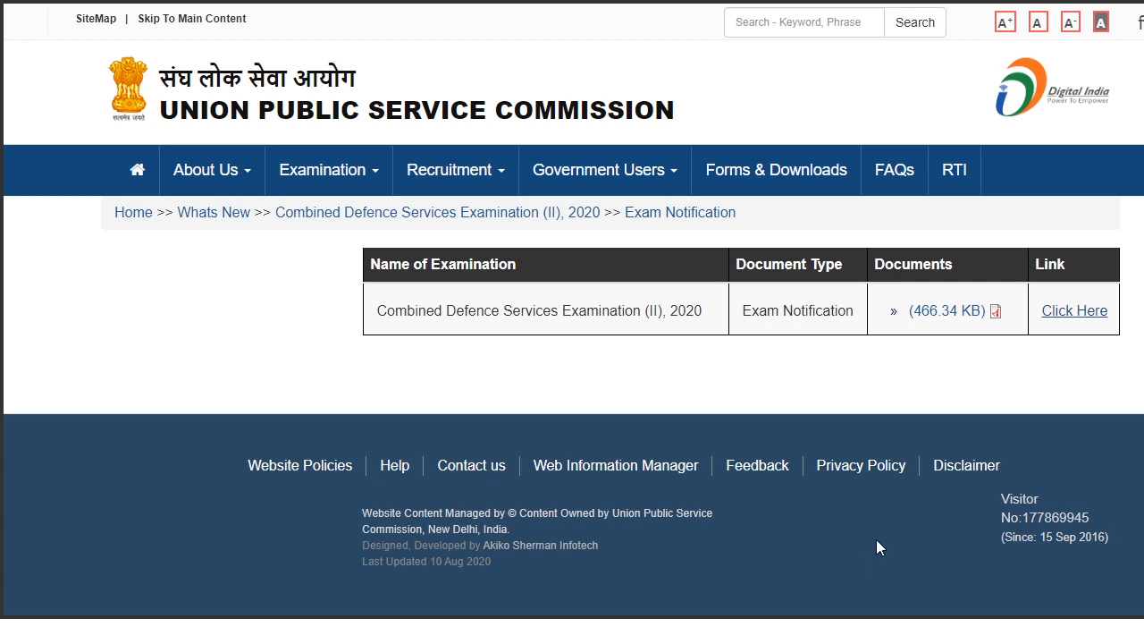
- Go to the UPSC online application site and start Part I registration for CDS (II) 2020
{"action": "left_click", "coordinate": [1075, 311]}
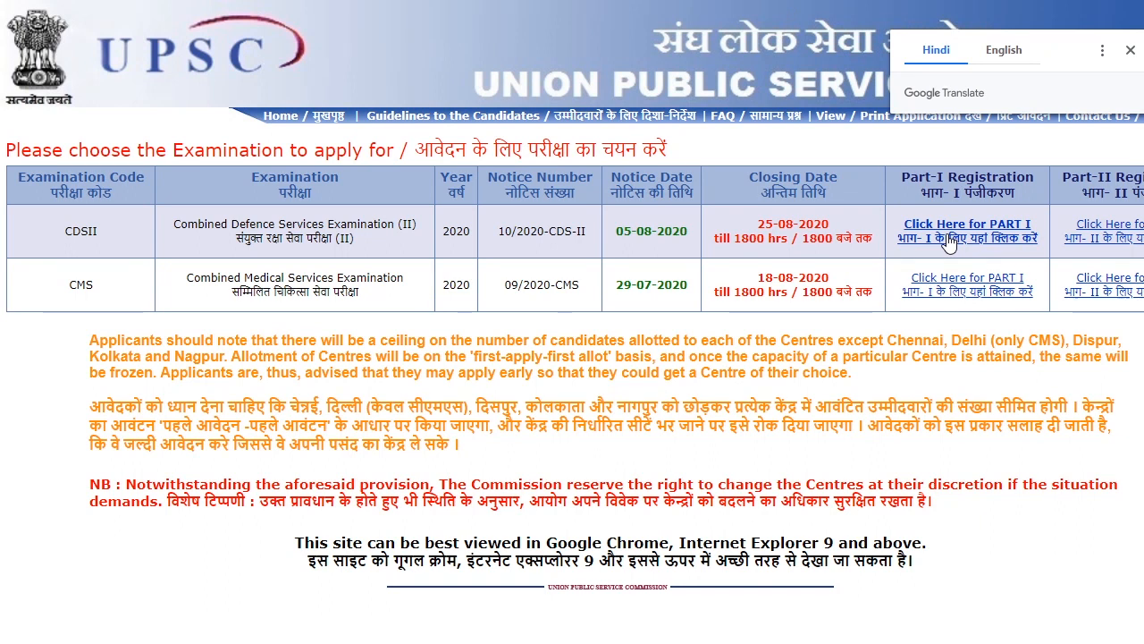
{"action": "left_click", "coordinate": [951, 243]}
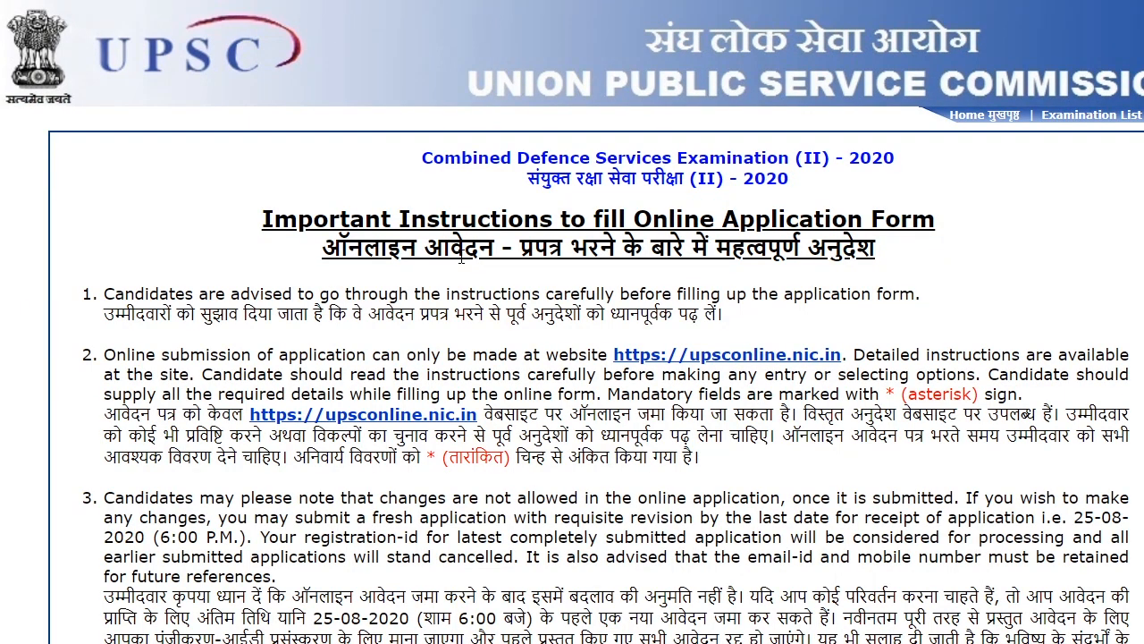
- Scroll to item 11 and highlight the photograph limits: 20 KB minimum, 300 KB maximum
{"action": "scroll", "coordinate": [461, 257], "scroll_direction": "down", "scroll_amount": 7}
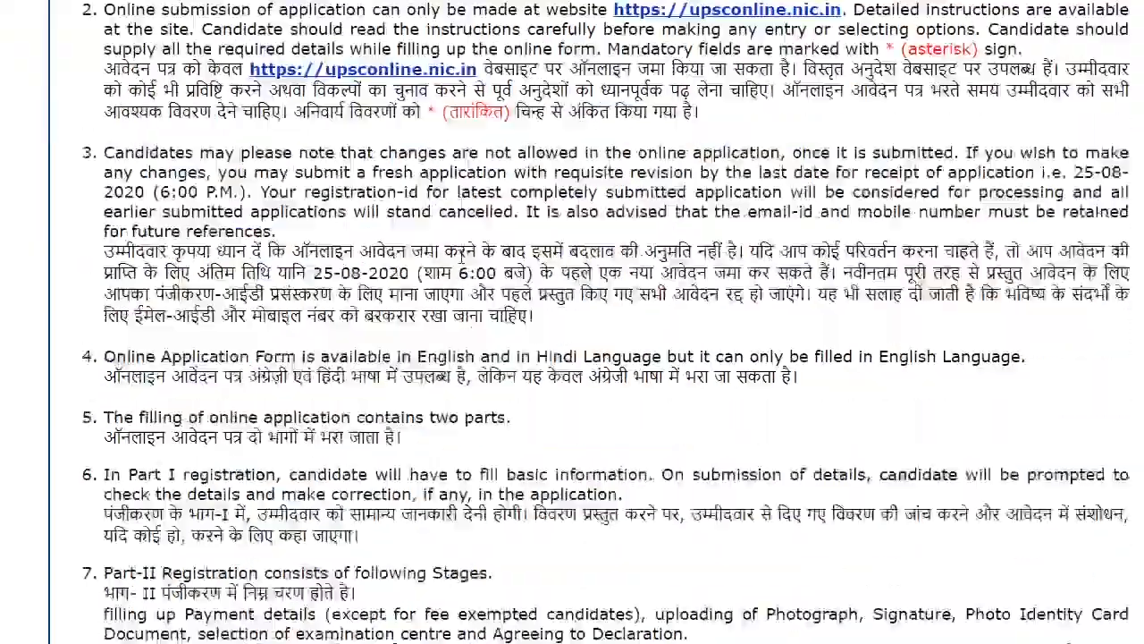
{"action": "scroll", "coordinate": [461, 264], "scroll_direction": "down", "scroll_amount": 4}
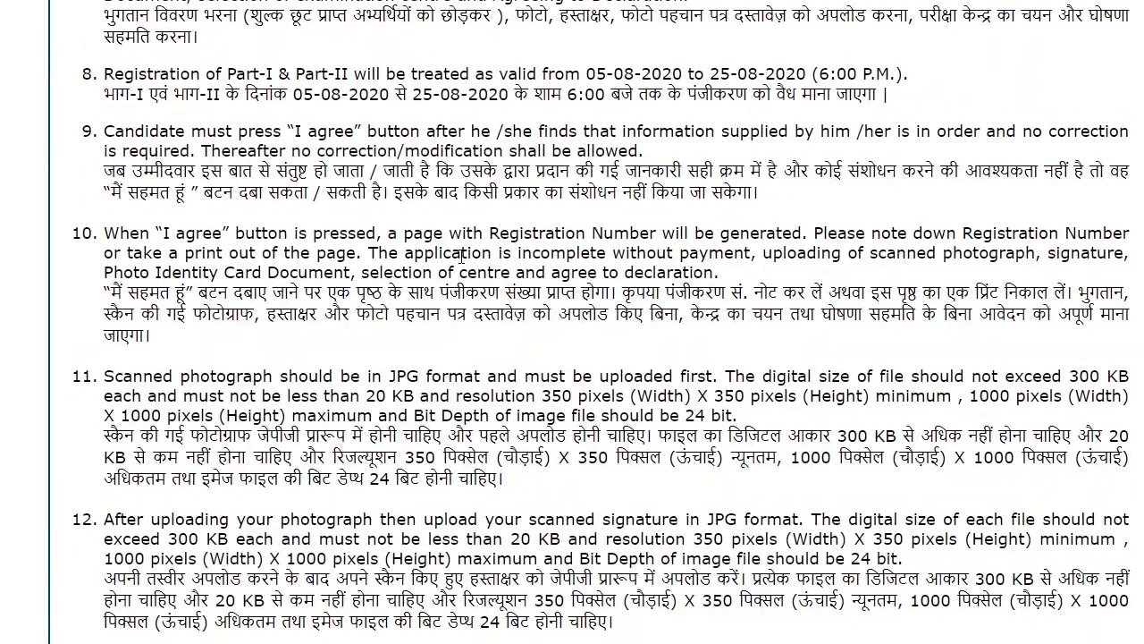
{"action": "scroll", "coordinate": [461, 254], "scroll_direction": "down", "scroll_amount": 1}
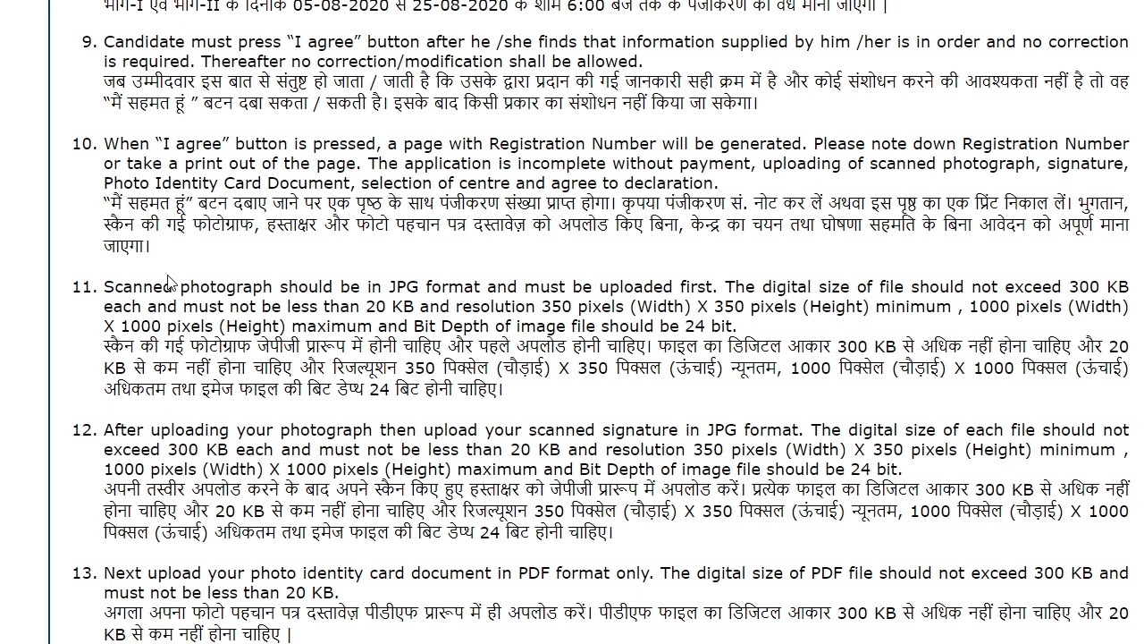
{"action": "double_click", "coordinate": [189, 286]}
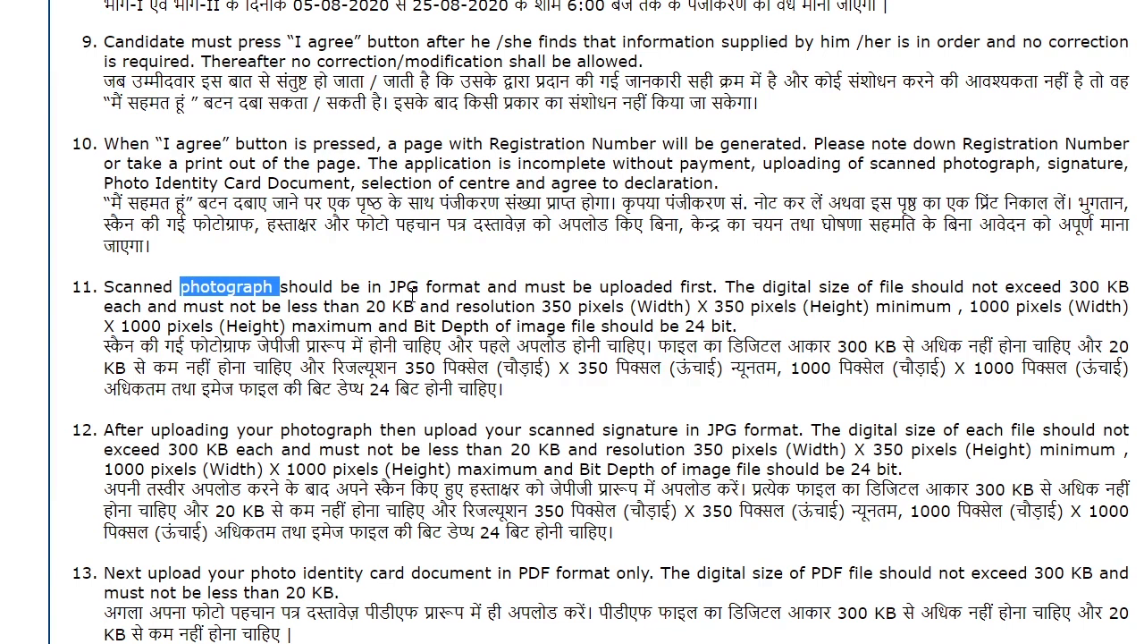
{"action": "left_click_drag", "start_coordinate": [105, 286], "coordinate": [390, 286]}
{"action": "left_click", "coordinate": [473, 261]}
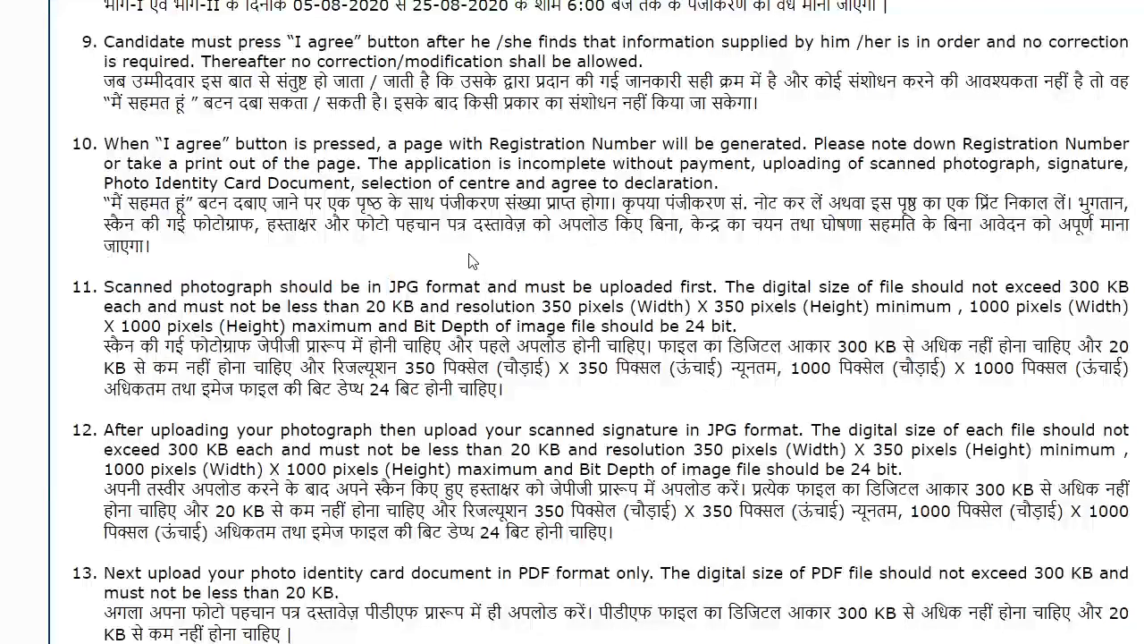
{"action": "left_click_drag", "start_coordinate": [1006, 287], "coordinate": [1129, 288]}
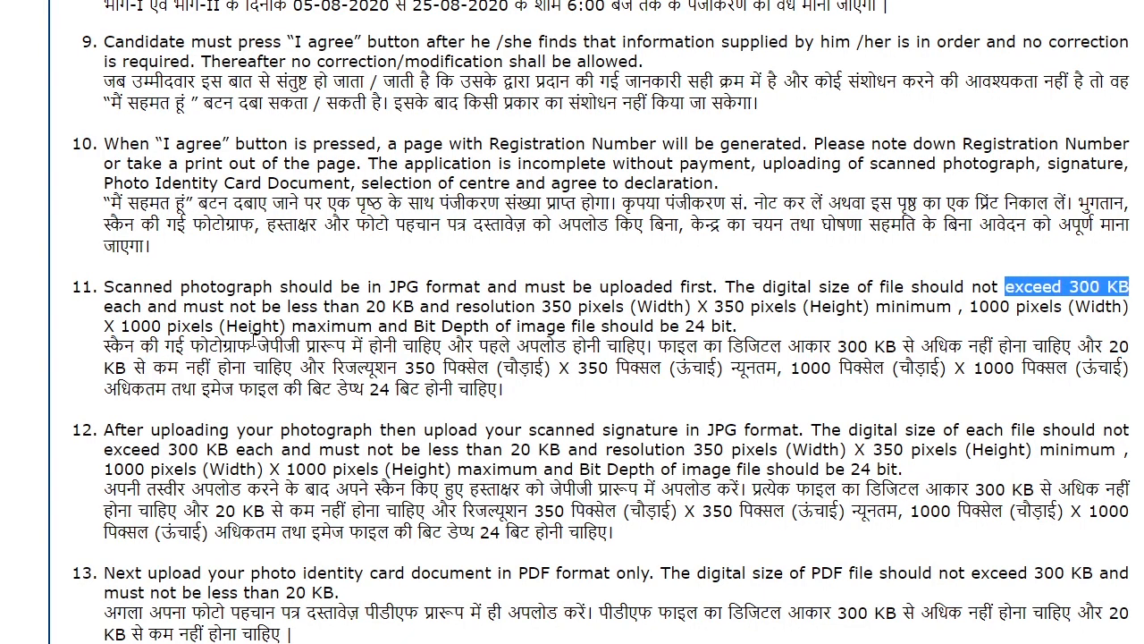
{"action": "left_click_drag", "start_coordinate": [253, 306], "coordinate": [457, 306]}
{"action": "scroll", "coordinate": [579, 304], "scroll_direction": "down", "scroll_amount": 2}
{"action": "left_click", "coordinate": [327, 302]}
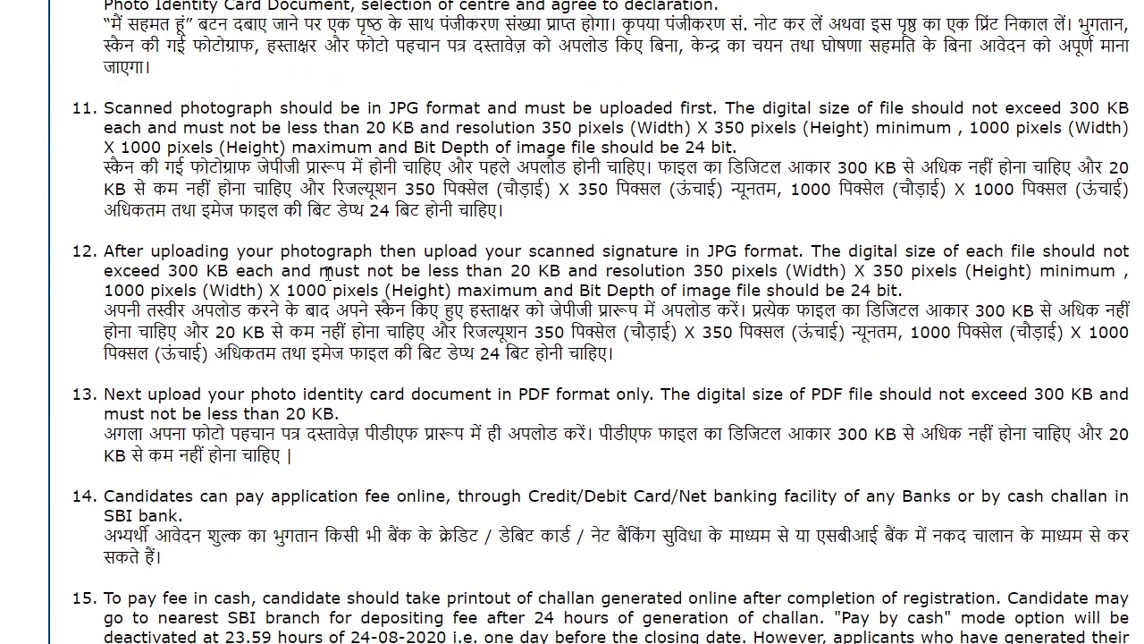
- Highlight item 12's signature requirements: JPG format and the file size limits
{"action": "double_click", "coordinate": [640, 253]}
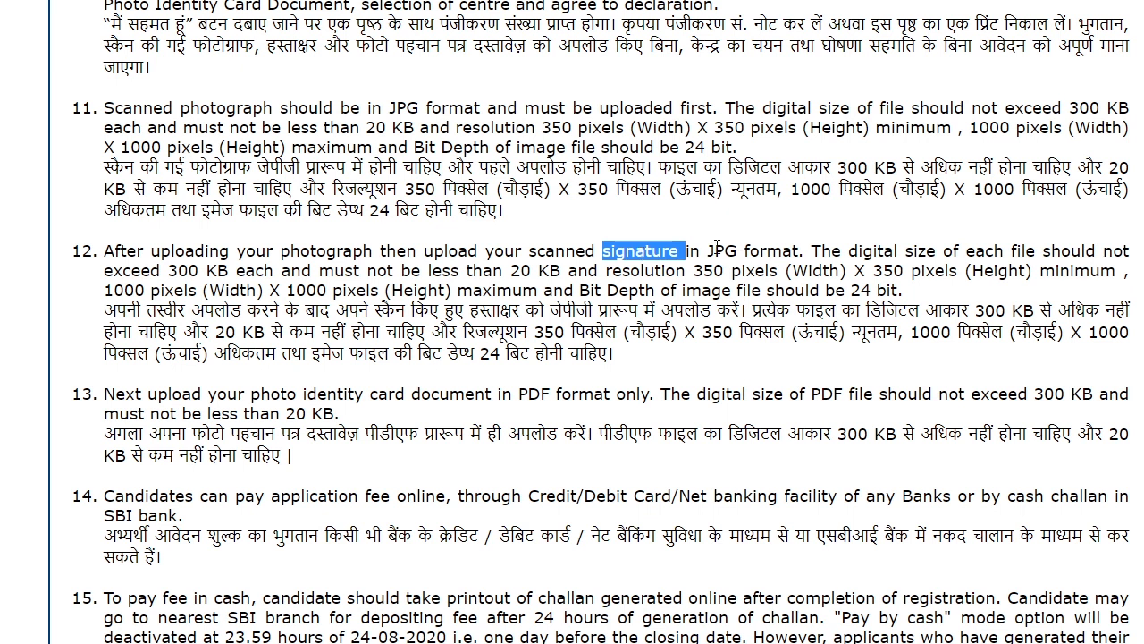
{"action": "left_click_drag", "start_coordinate": [706, 252], "coordinate": [814, 245]}
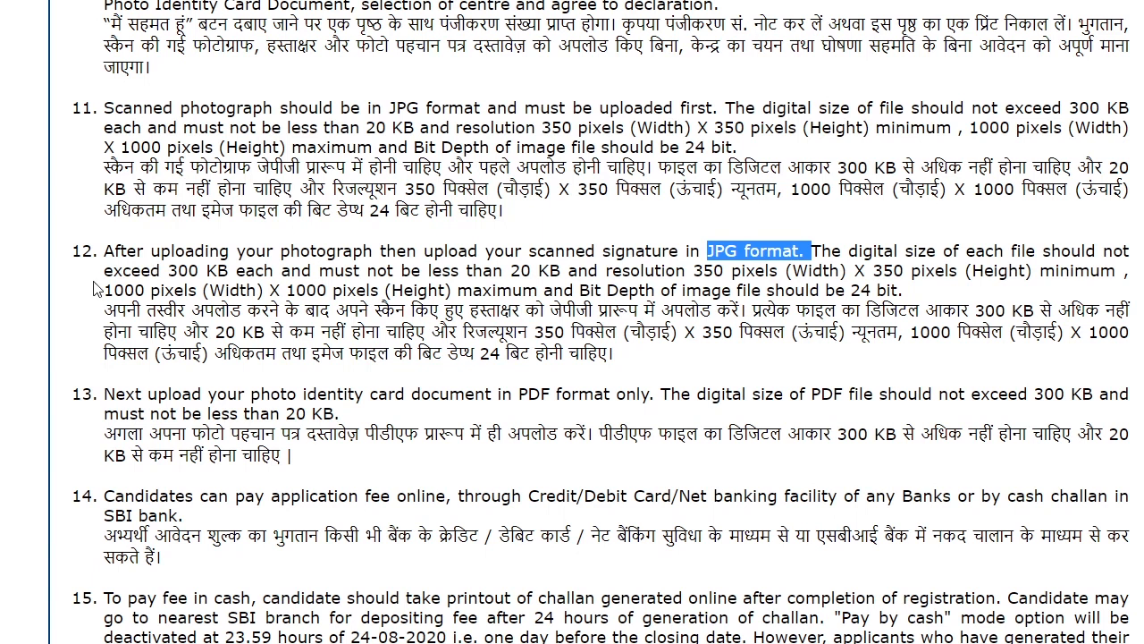
{"action": "left_click_drag", "start_coordinate": [103, 270], "coordinate": [567, 271]}
{"action": "left_click", "coordinate": [500, 383]}
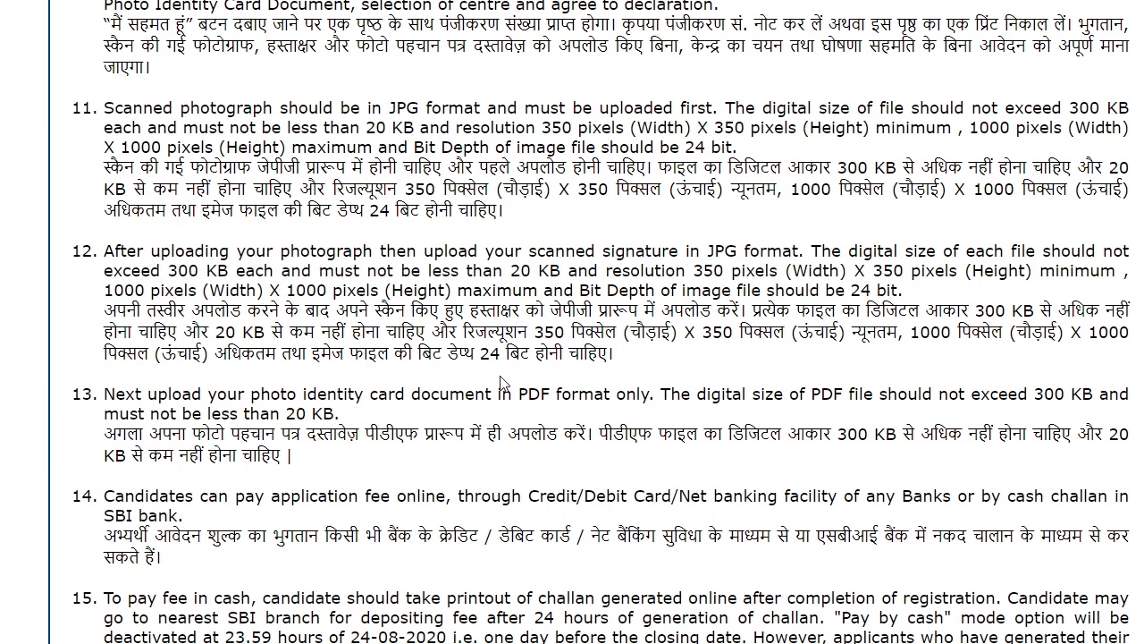
{"action": "scroll", "coordinate": [501, 382], "scroll_direction": "down", "scroll_amount": 2}
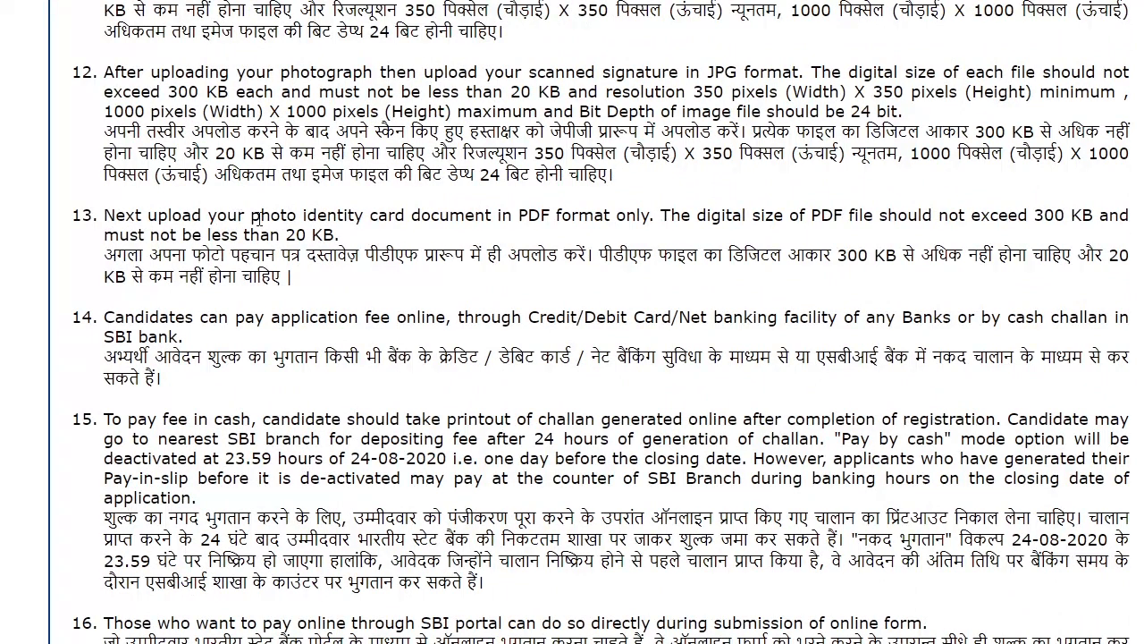
- Highlight item 13's photo identity card PDF format and 300 KB limit, then scroll to the end
{"action": "left_click_drag", "start_coordinate": [257, 215], "coordinate": [397, 213]}
{"action": "left_click", "coordinate": [443, 213]}
{"action": "left_click_drag", "start_coordinate": [519, 215], "coordinate": [592, 231]}
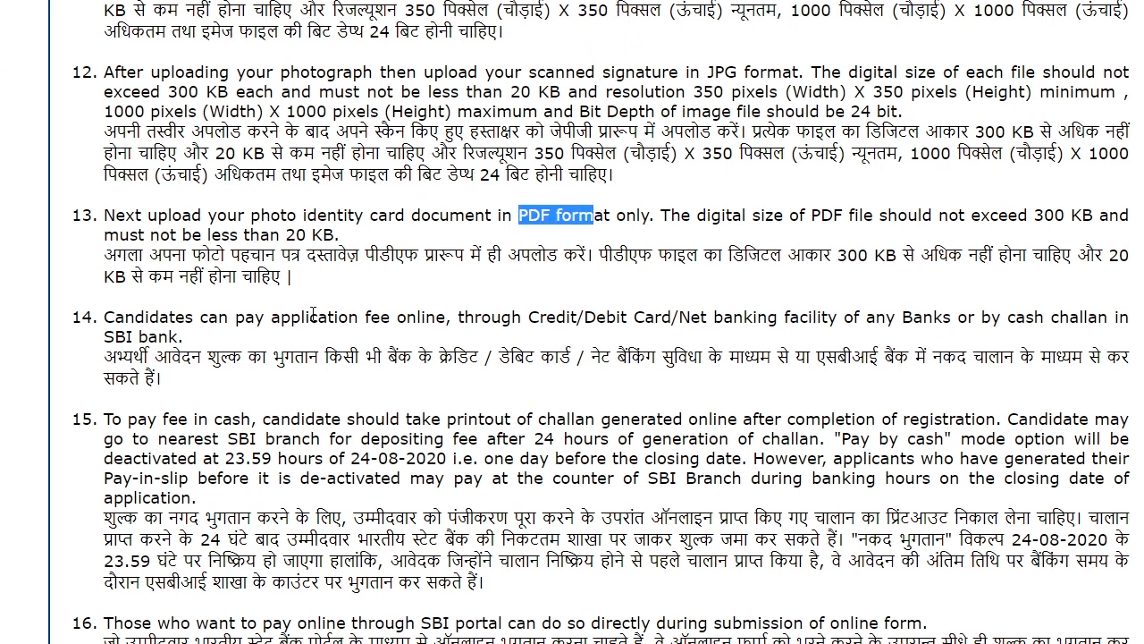
{"action": "left_click_drag", "start_coordinate": [973, 214], "coordinate": [1129, 215]}
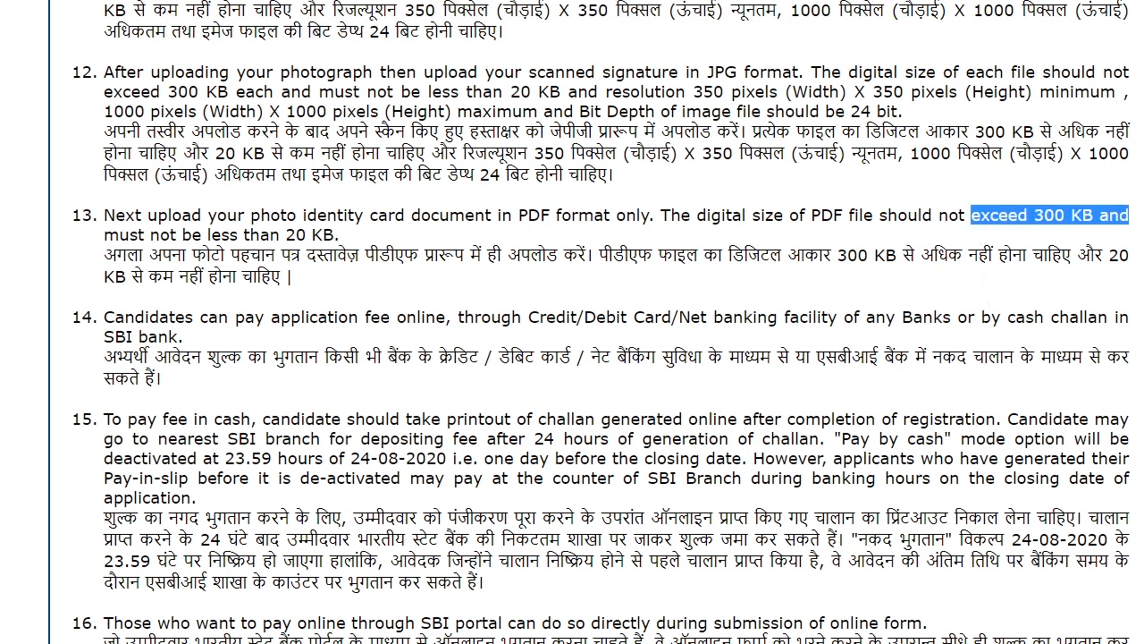
{"action": "left_click", "coordinate": [311, 246]}
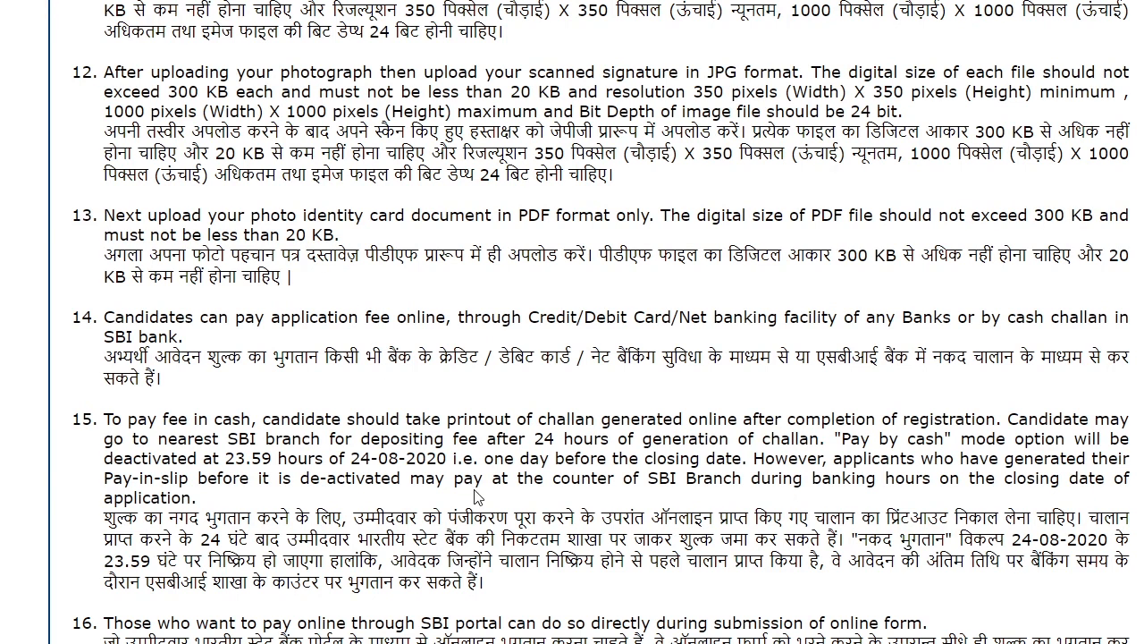
{"action": "scroll", "coordinate": [530, 441], "scroll_direction": "down", "scroll_amount": 3}
{"action": "scroll", "coordinate": [531, 441], "scroll_direction": "down", "scroll_amount": 5}
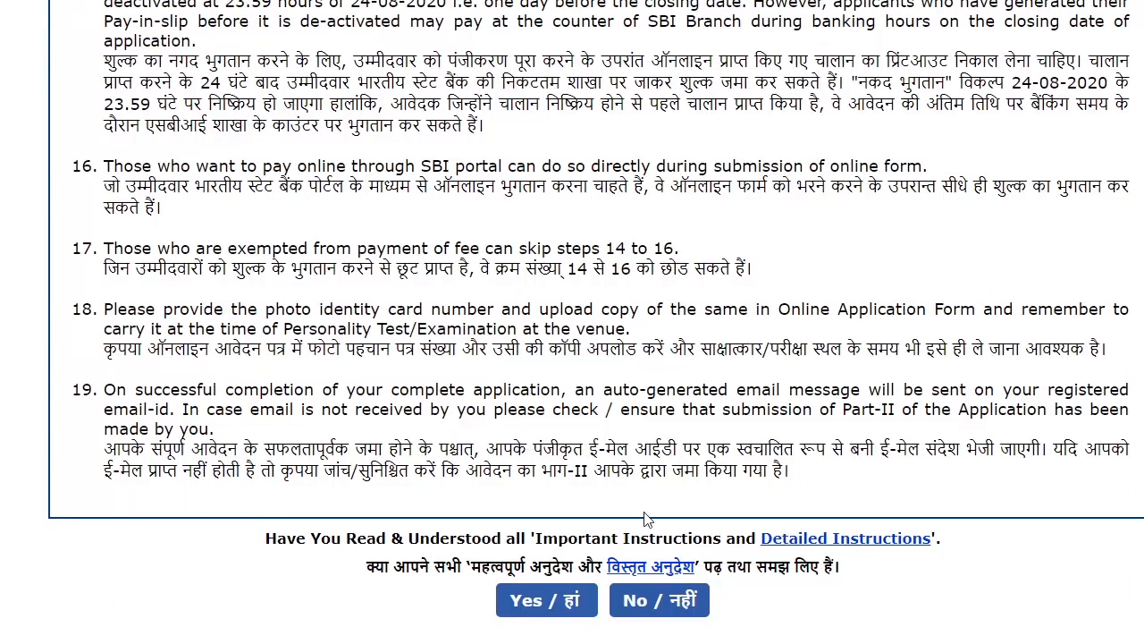
- Answer Yes to having read and understood the CDS (II) 2020 instructions
{"action": "left_click", "coordinate": [542, 613]}
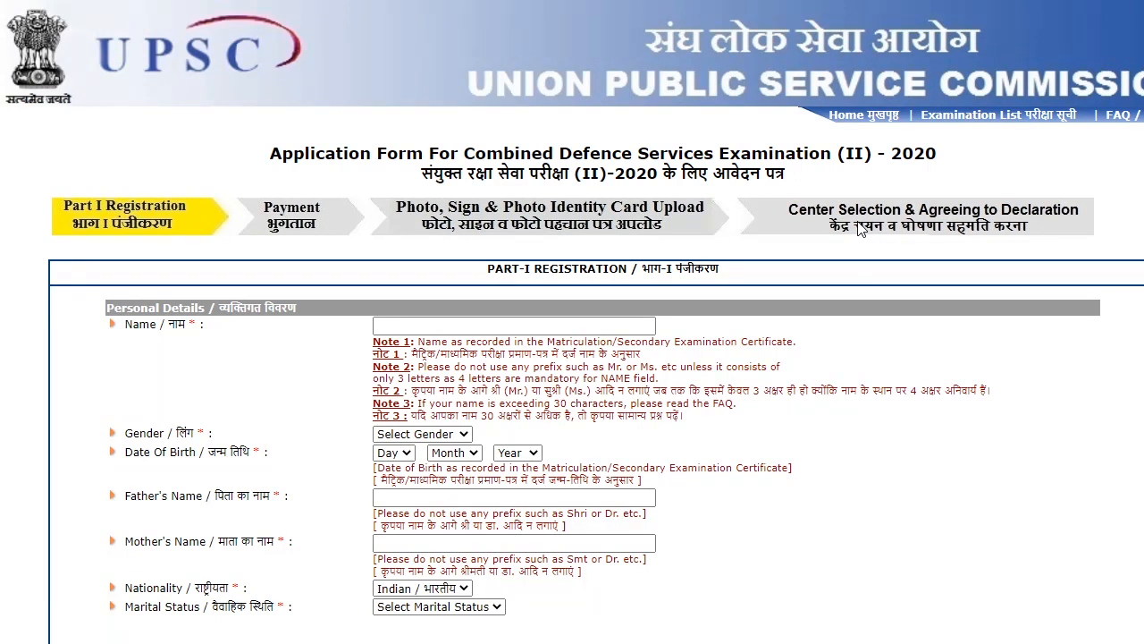
- Fill in the applicant's name from the saved autofill entry and review Note 1
{"action": "left_click", "coordinate": [505, 323]}
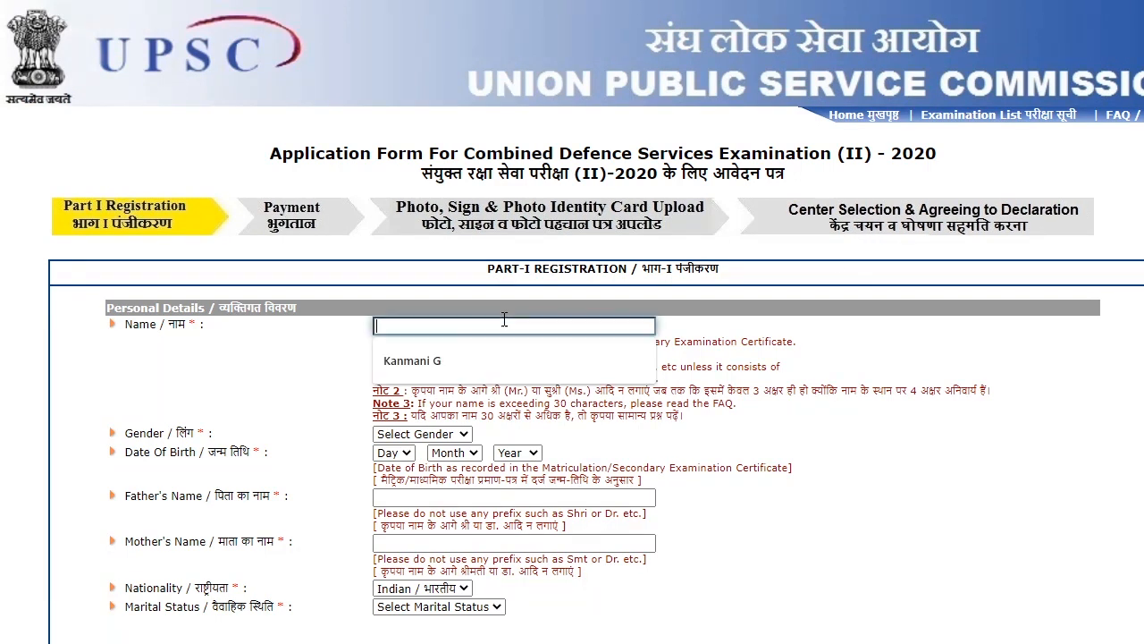
{"action": "left_click", "coordinate": [478, 366]}
{"action": "scroll", "coordinate": [480, 367], "scroll_direction": "down", "scroll_amount": 1}
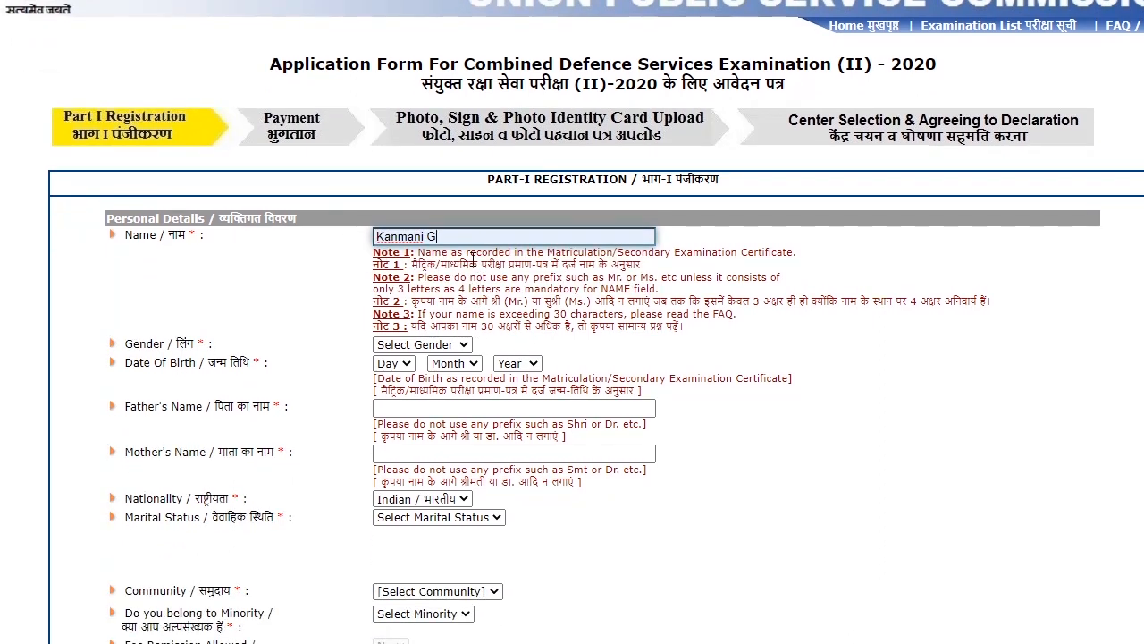
{"action": "left_click_drag", "start_coordinate": [472, 257], "coordinate": [735, 259]}
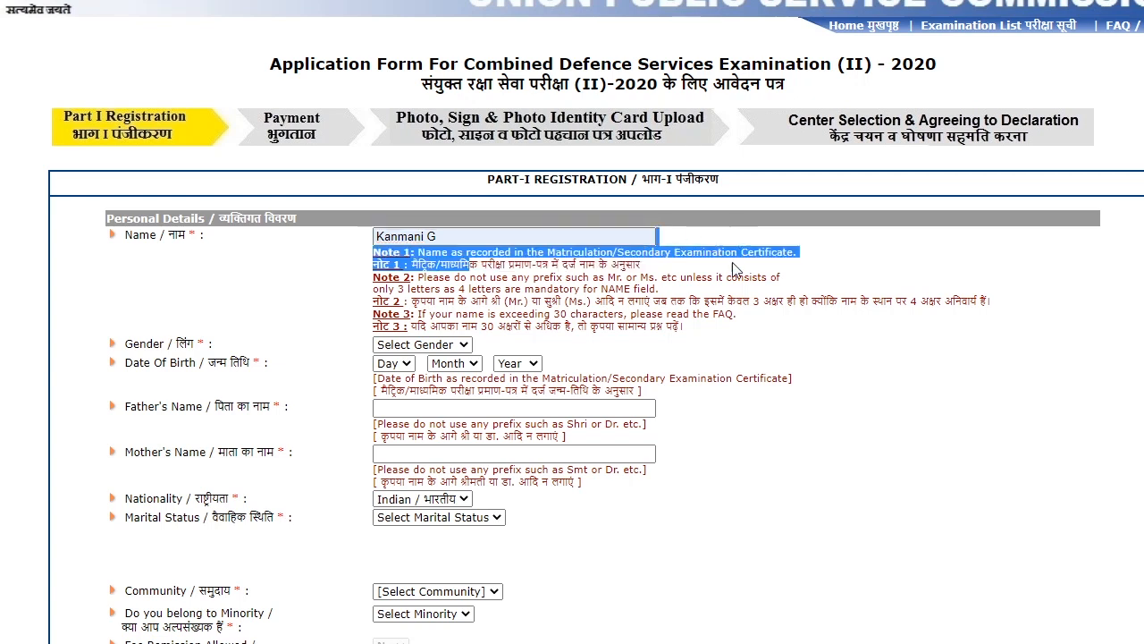
{"action": "left_click", "coordinate": [722, 356]}
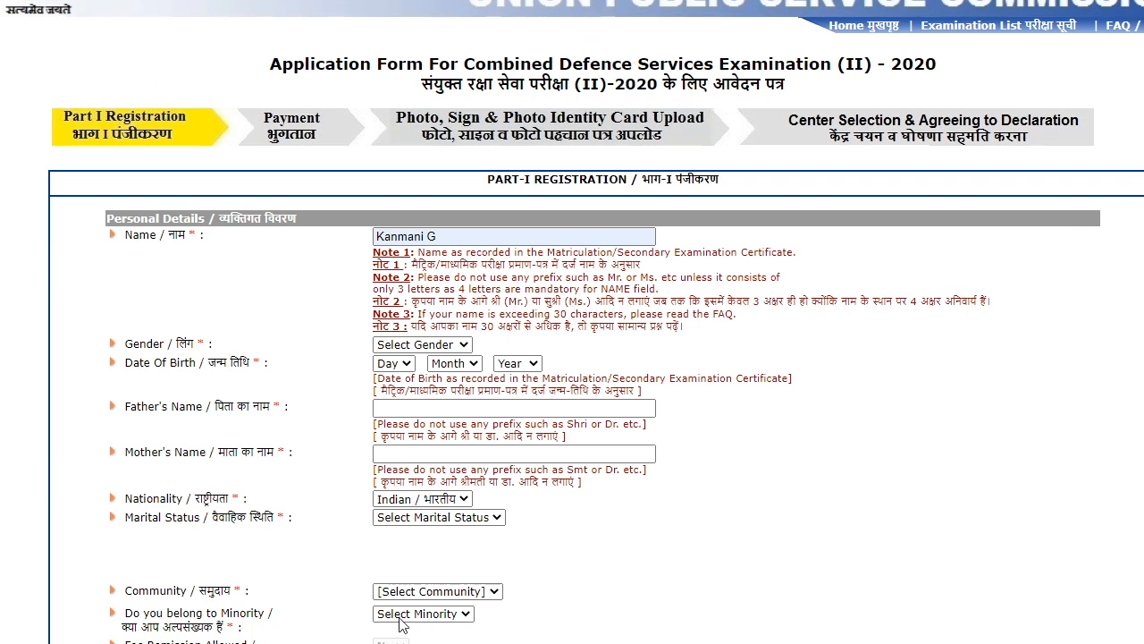
{"action": "left_click", "coordinate": [465, 346]}
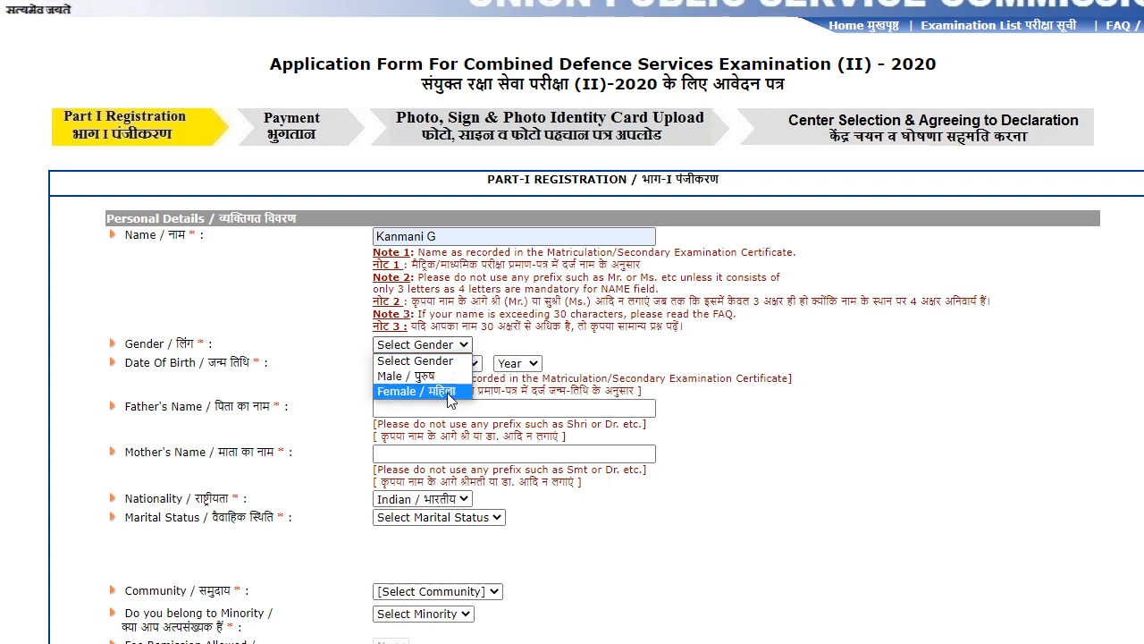
{"action": "left_click", "coordinate": [449, 399]}
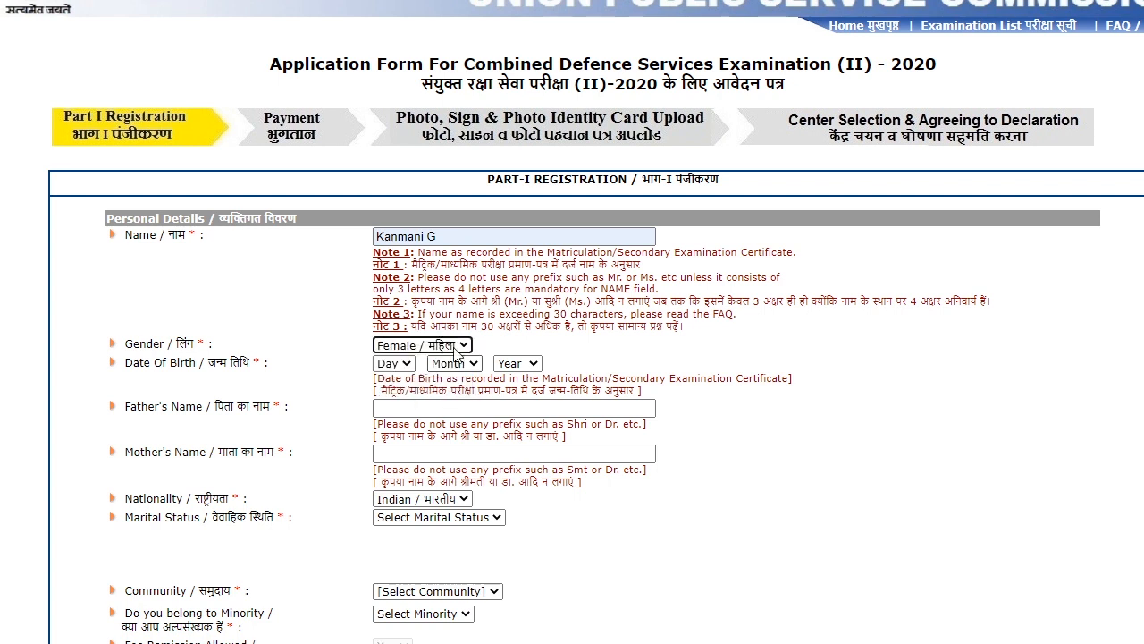
{"action": "left_click", "coordinate": [407, 364]}
{"action": "type", "text": "23"}
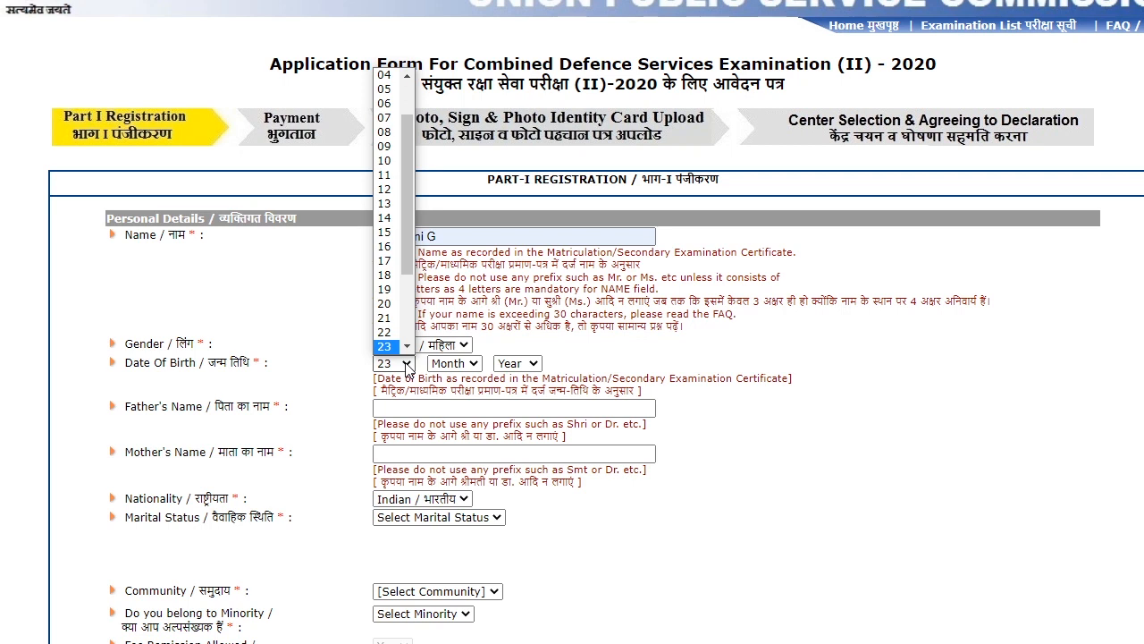
{"action": "key", "text": "Down"}
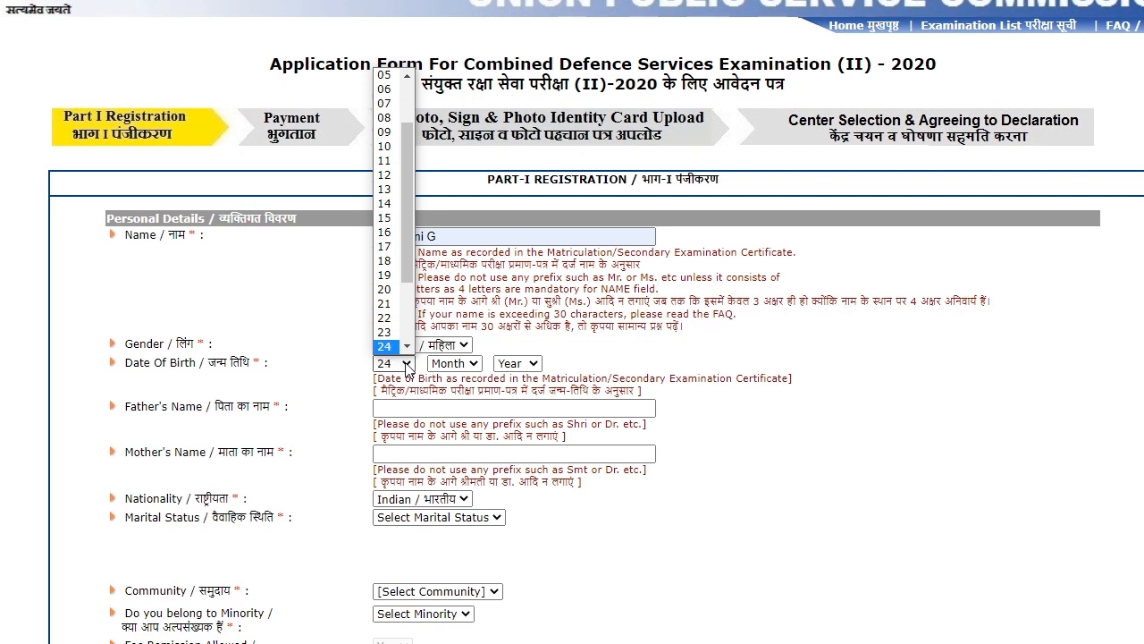
{"action": "key", "text": "Return"}
{"action": "left_click", "coordinate": [458, 365]}
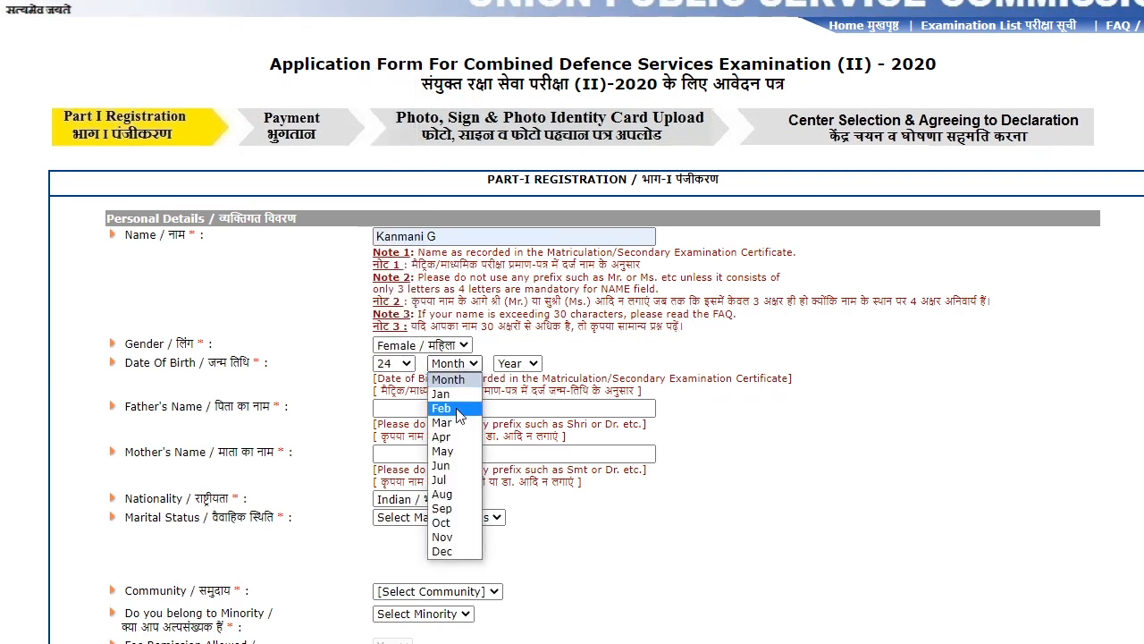
{"action": "left_click", "coordinate": [461, 412]}
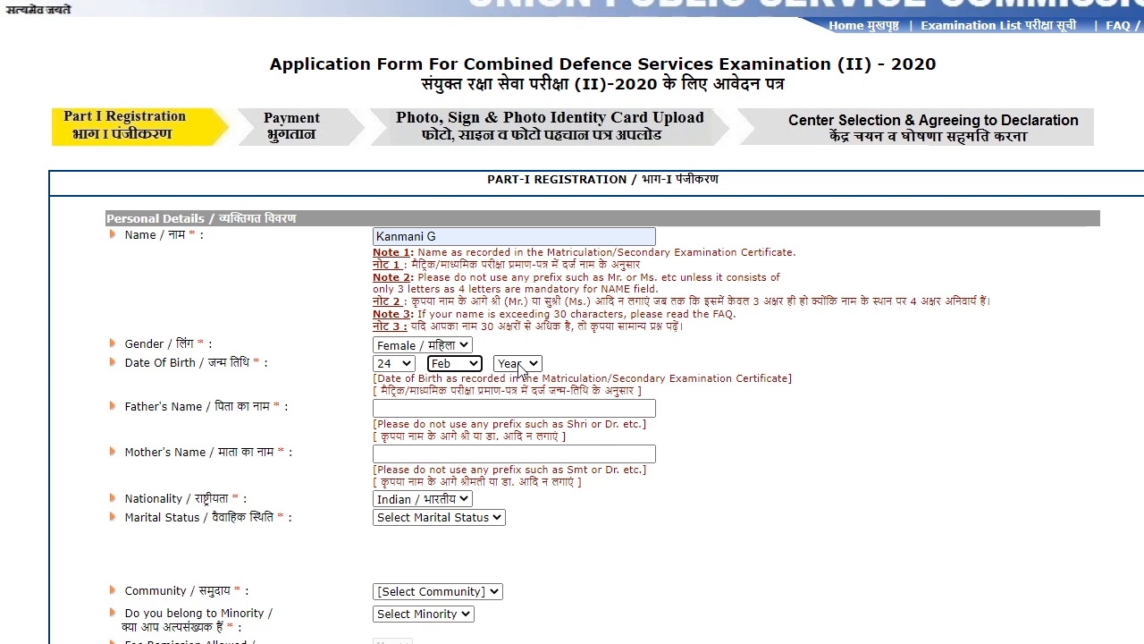
{"action": "left_click", "coordinate": [520, 367]}
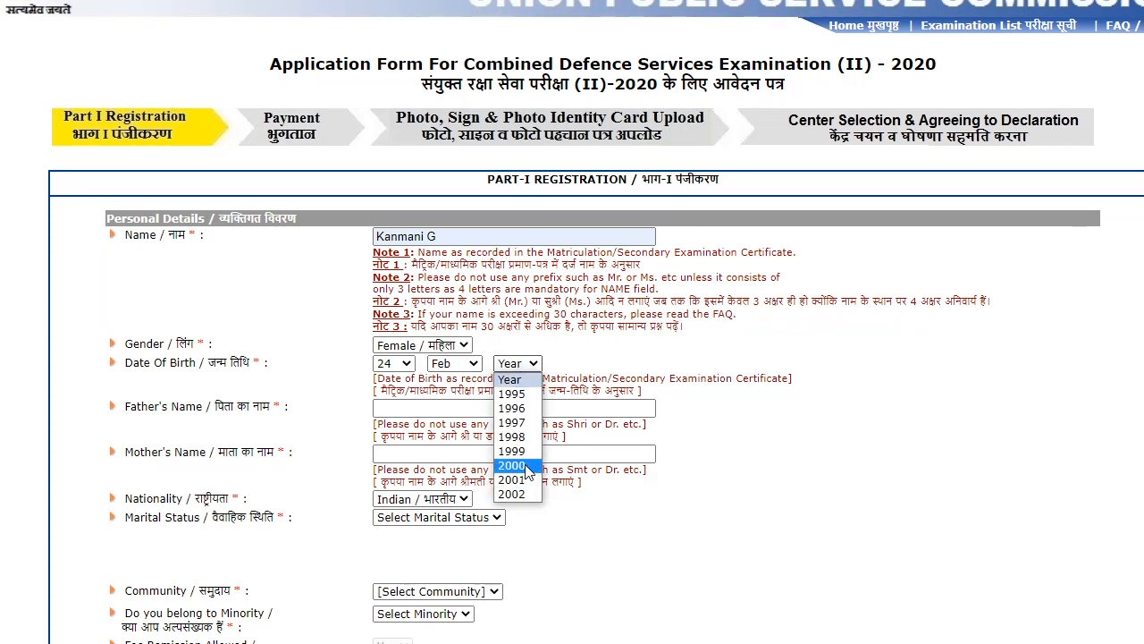
{"action": "left_click", "coordinate": [512, 466]}
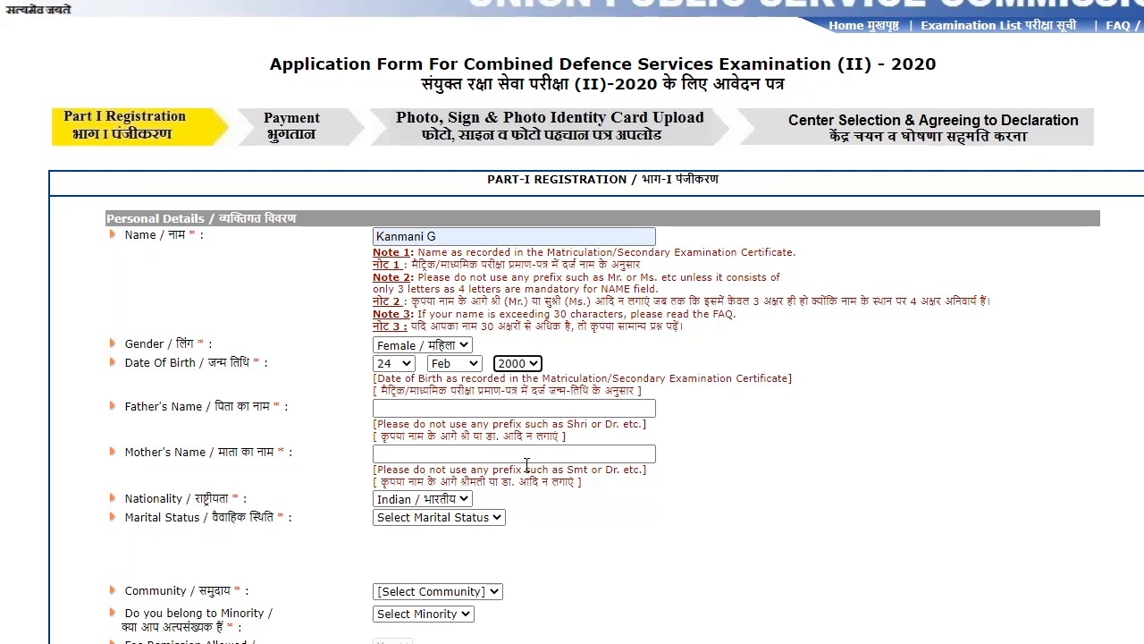
- Fill the father's and mother's names from autofill and keep nationality Indian
{"action": "left_click", "coordinate": [401, 453]}
{"action": "left_click", "coordinate": [438, 407]}
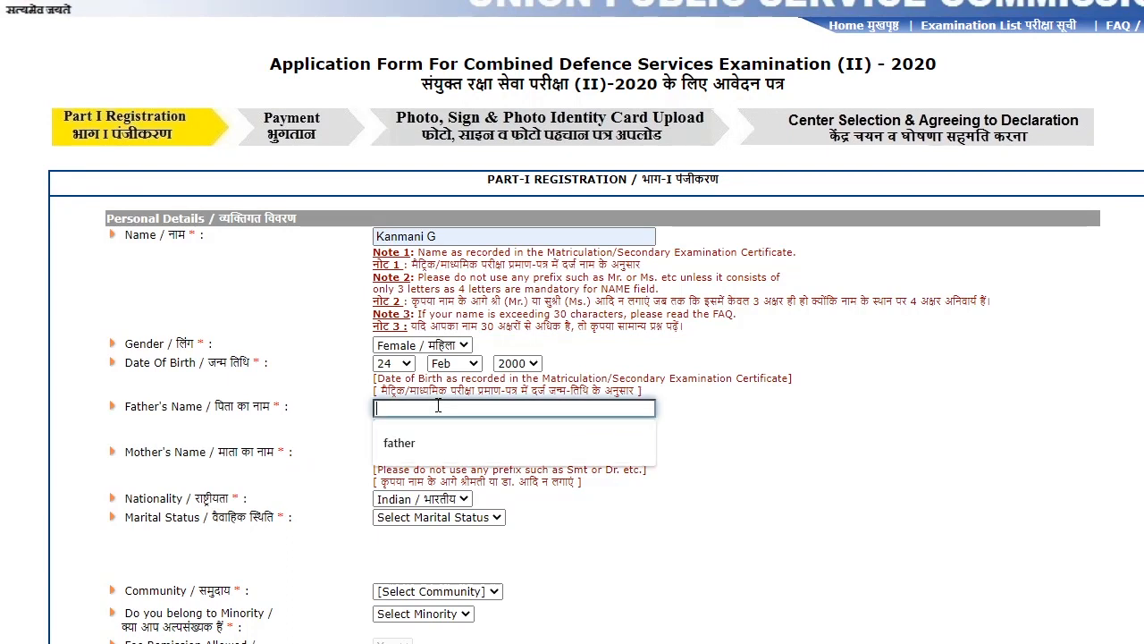
{"action": "left_click", "coordinate": [434, 440]}
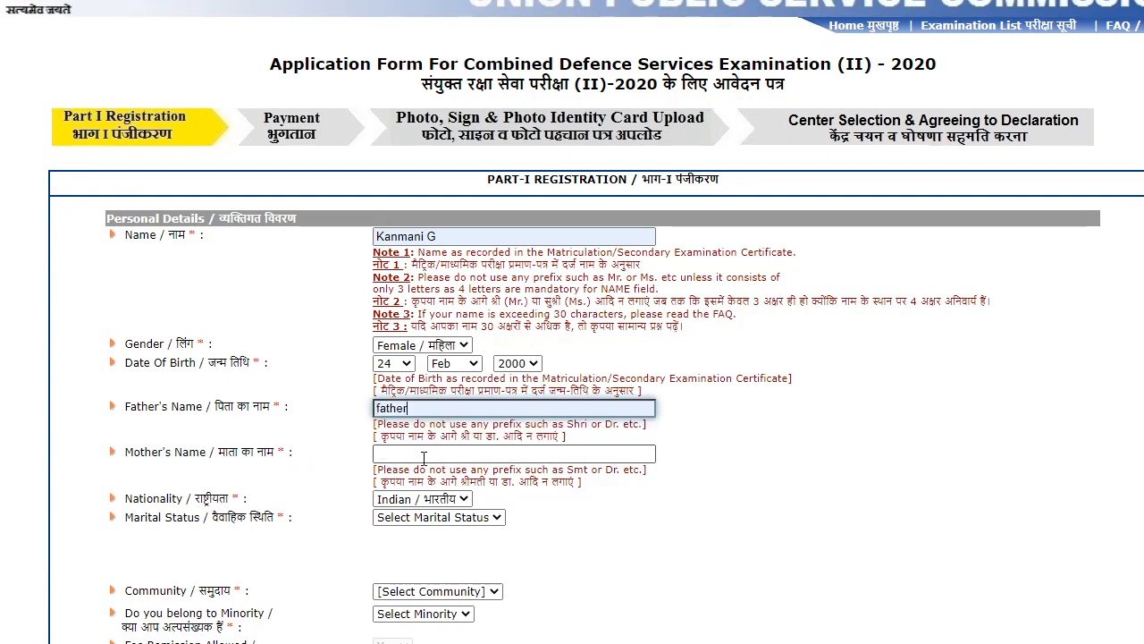
{"action": "left_click", "coordinate": [423, 458]}
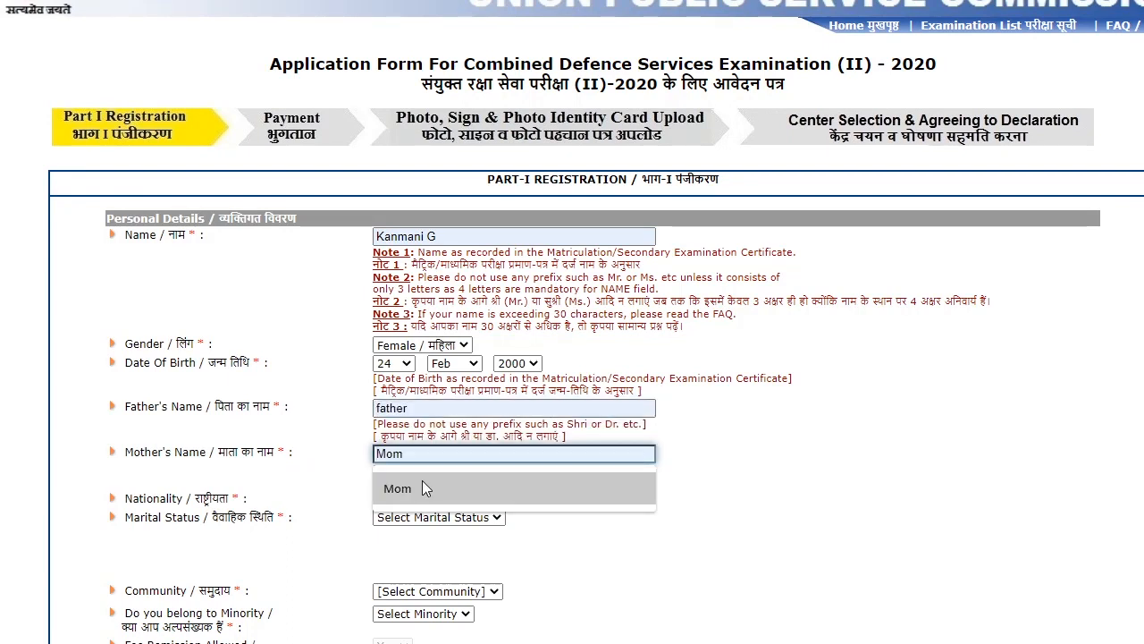
{"action": "left_click", "coordinate": [422, 481]}
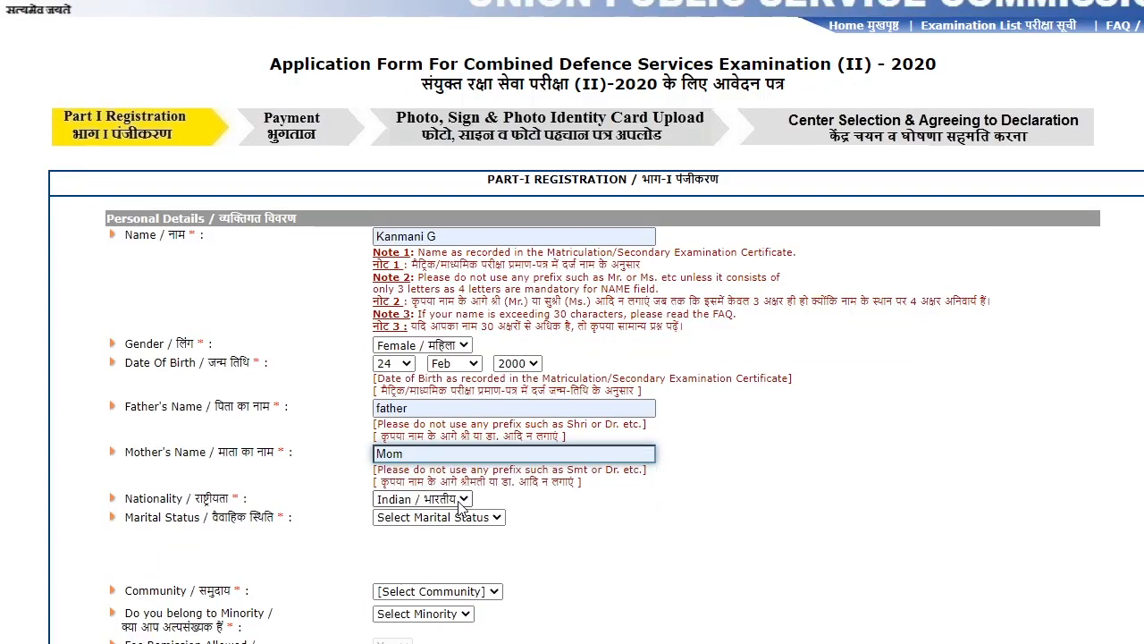
{"action": "left_click", "coordinate": [424, 501]}
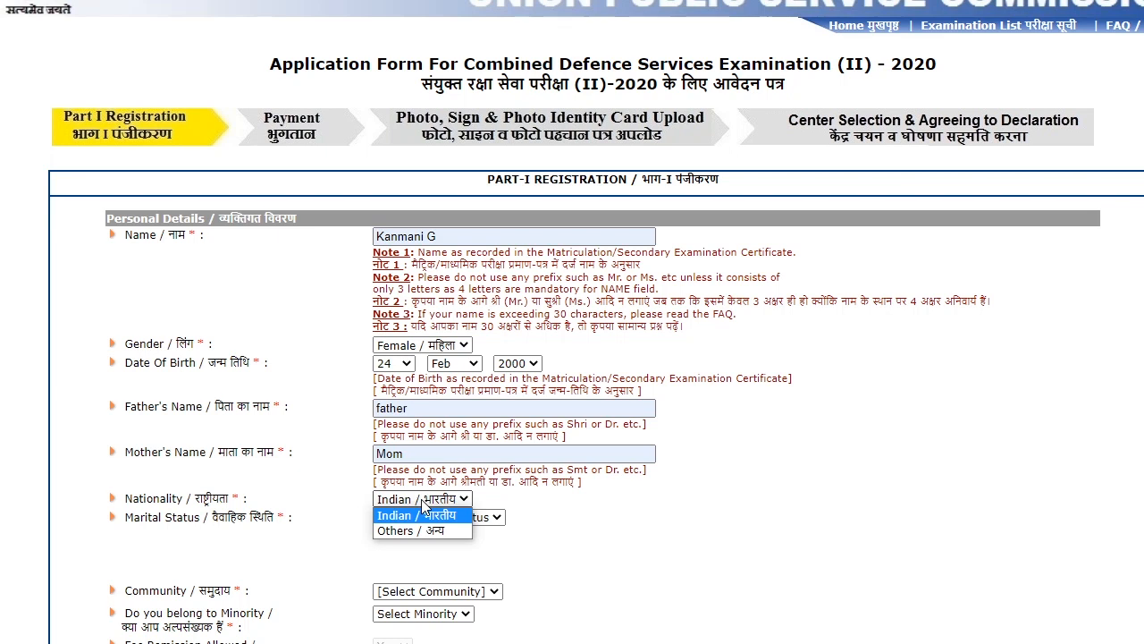
{"action": "left_click", "coordinate": [421, 499]}
{"action": "scroll", "coordinate": [241, 394], "scroll_direction": "down", "scroll_amount": 2}
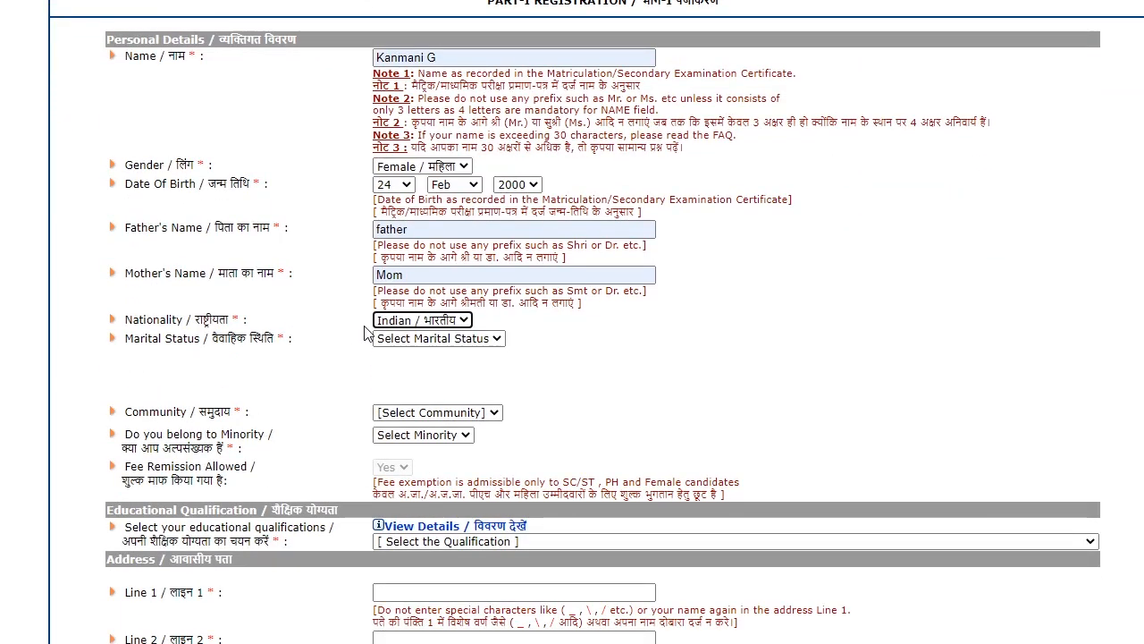
- Choose Unmarried, General and No in the marital status, community and minority dropdowns
{"action": "left_click", "coordinate": [463, 339]}
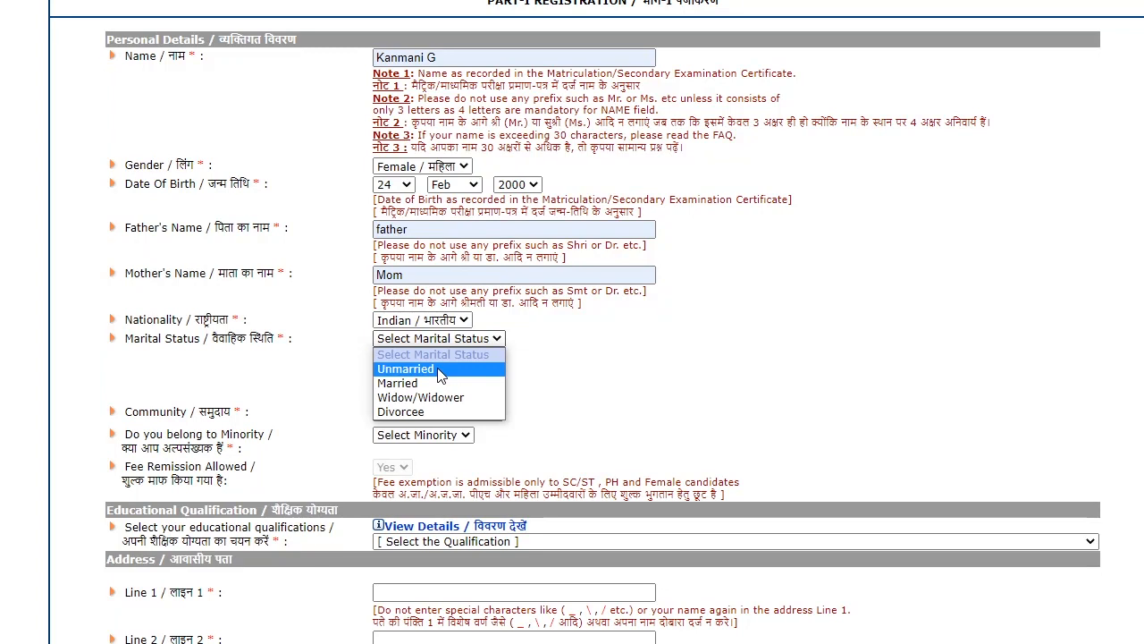
{"action": "left_click", "coordinate": [440, 376]}
{"action": "scroll", "coordinate": [388, 322], "scroll_direction": "down", "scroll_amount": 2}
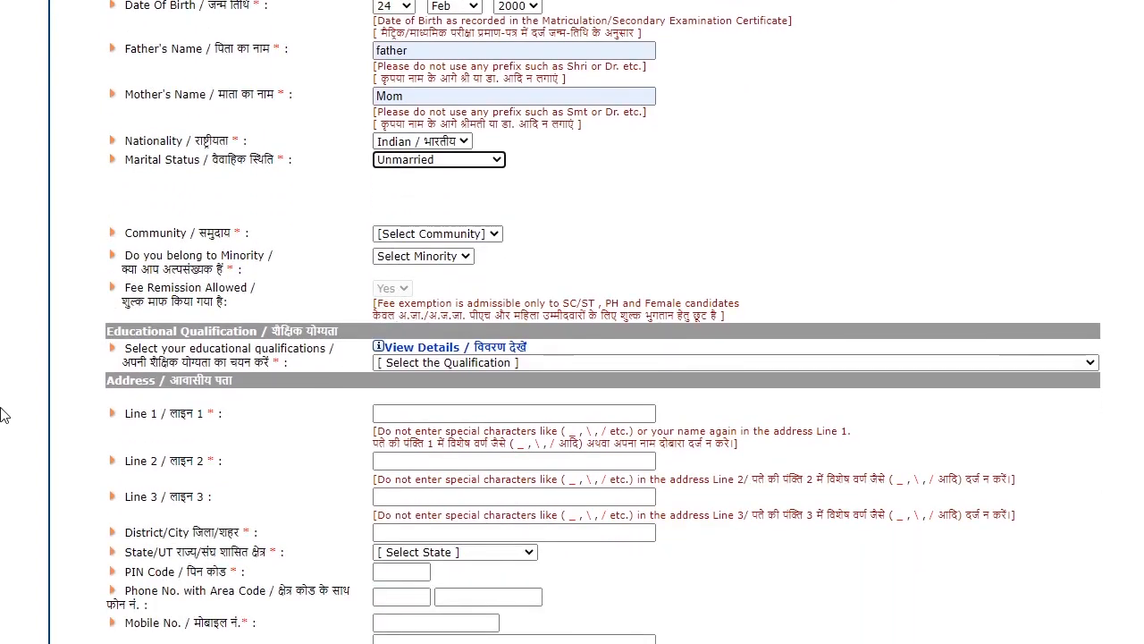
{"action": "left_click", "coordinate": [469, 233]}
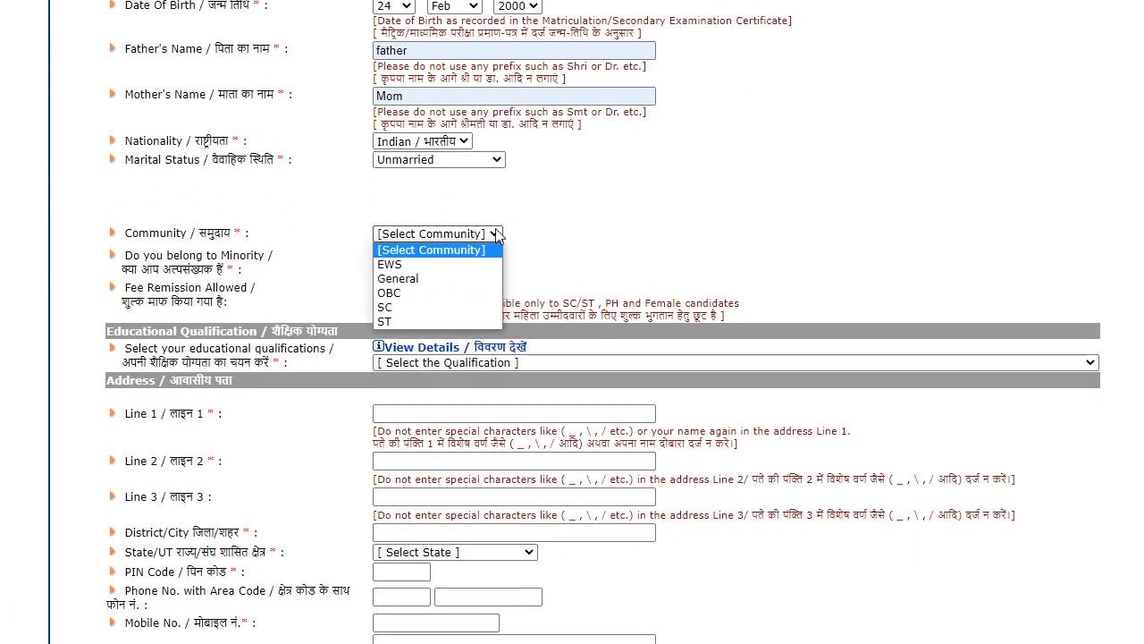
{"action": "left_click", "coordinate": [469, 280]}
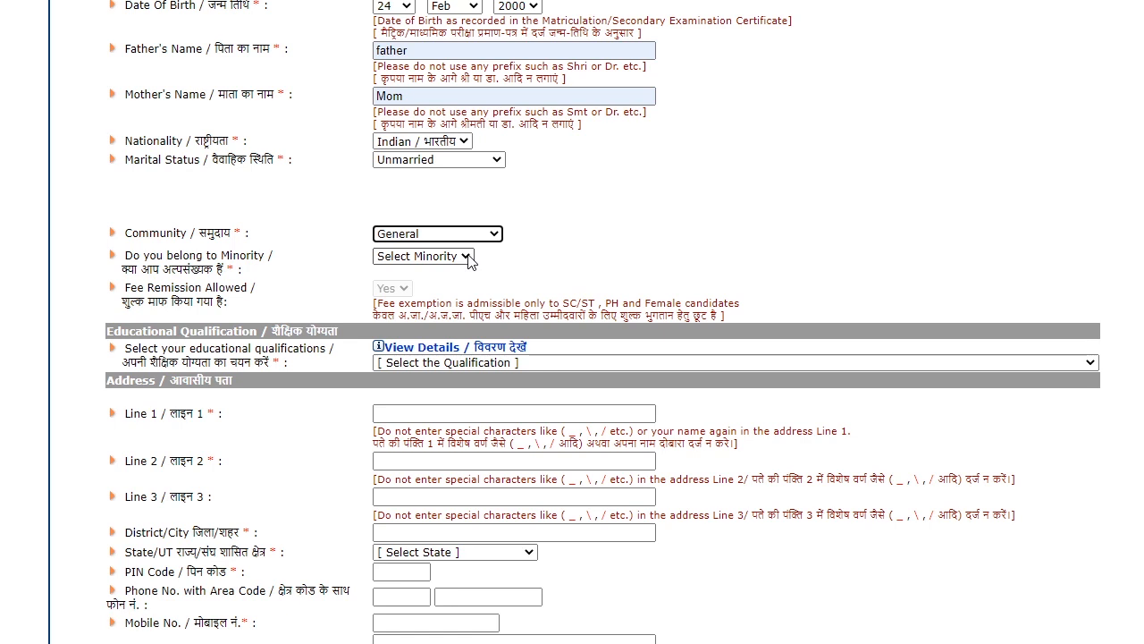
{"action": "left_click", "coordinate": [470, 257]}
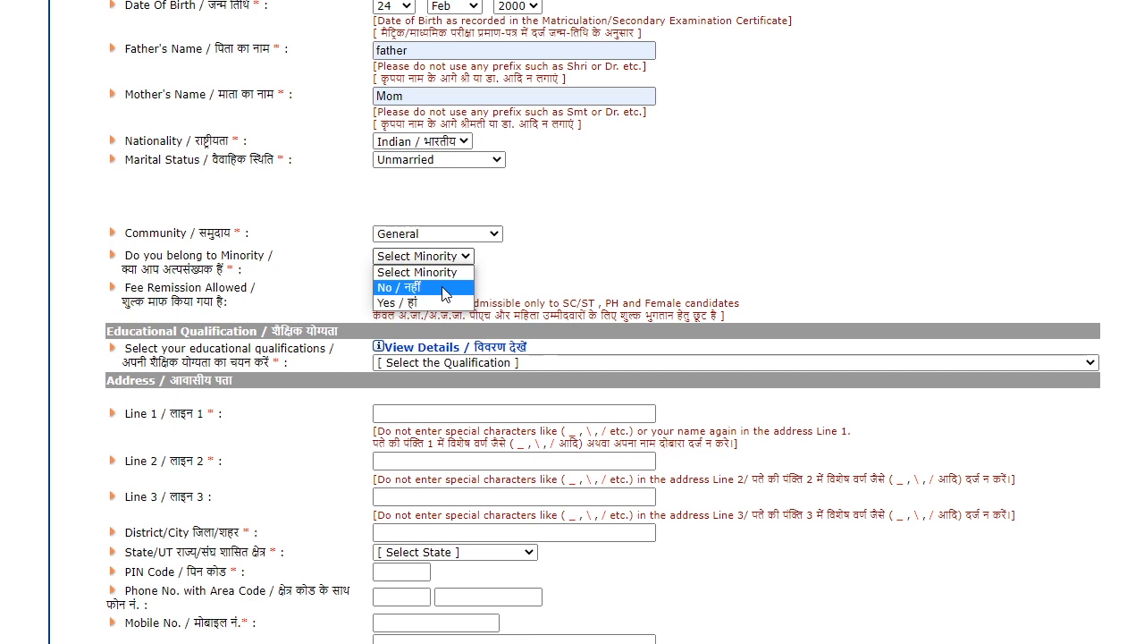
{"action": "left_click", "coordinate": [445, 295]}
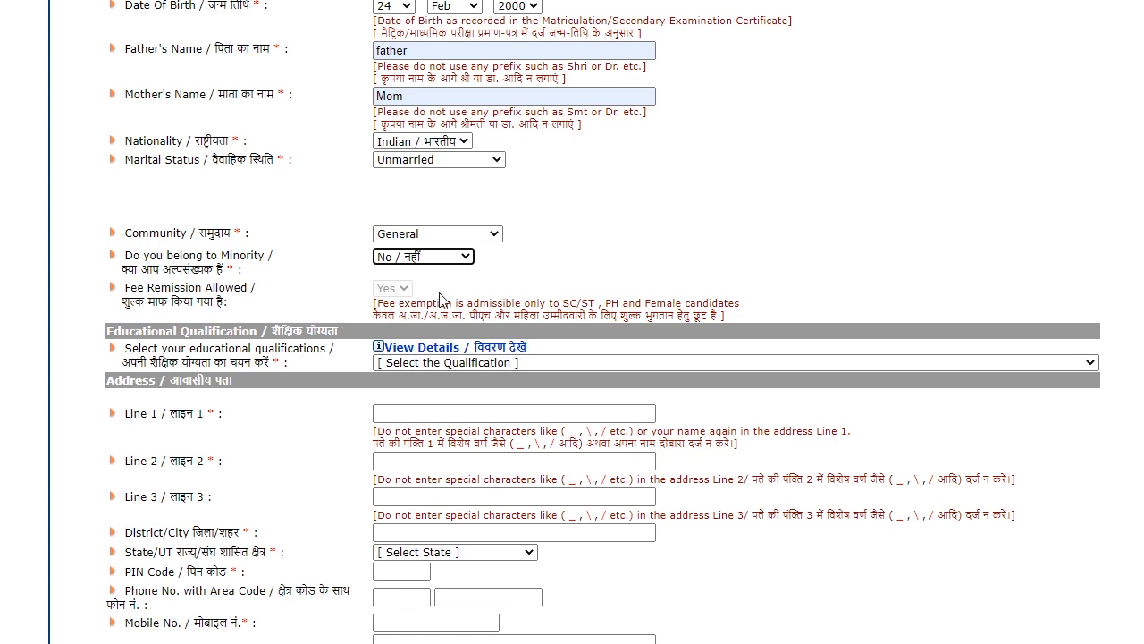
{"action": "scroll", "coordinate": [374, 289], "scroll_direction": "down", "scroll_amount": 1}
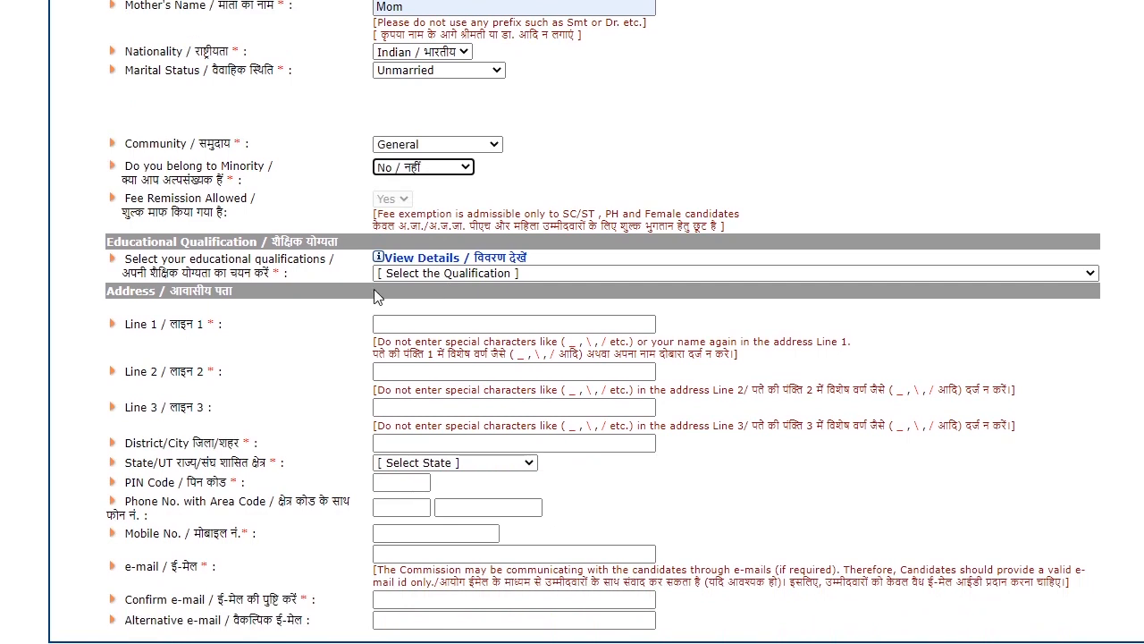
- Choose the final-year Engineering degree qualification and autofill address lines 1 and 2
{"action": "left_click", "coordinate": [661, 272]}
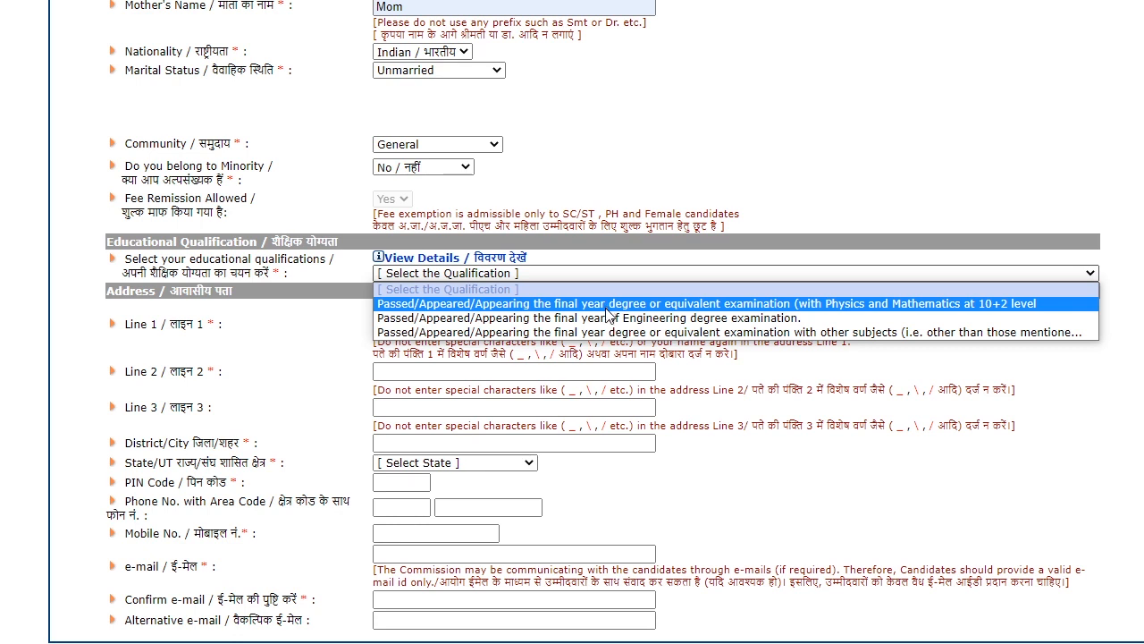
{"action": "left_click", "coordinate": [581, 318]}
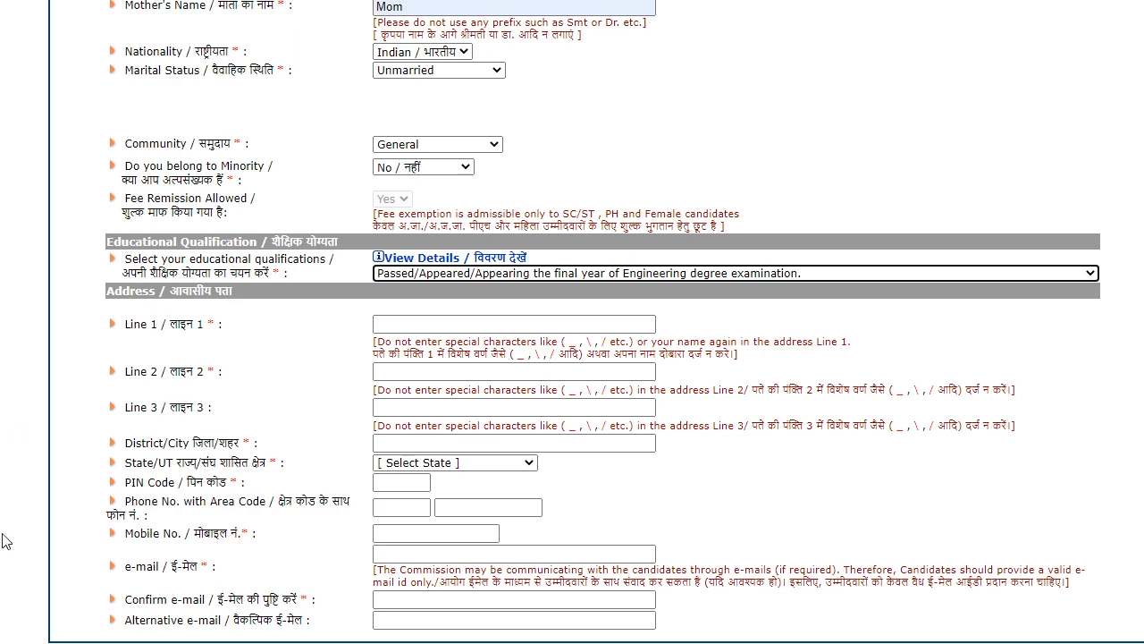
{"action": "left_click", "coordinate": [512, 324]}
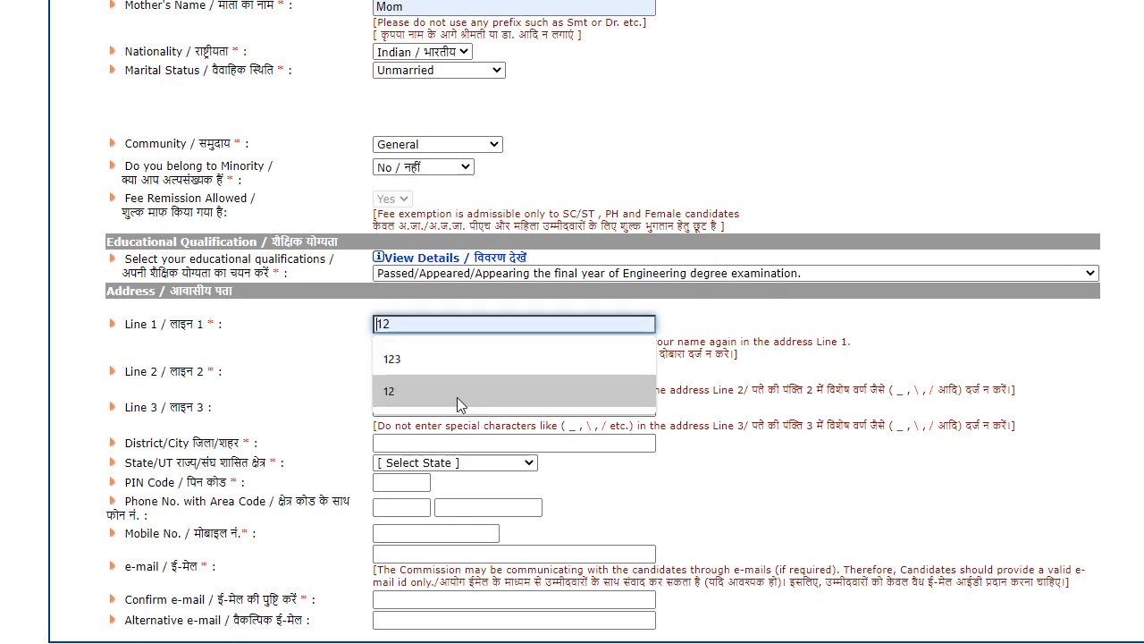
{"action": "left_click", "coordinate": [457, 391]}
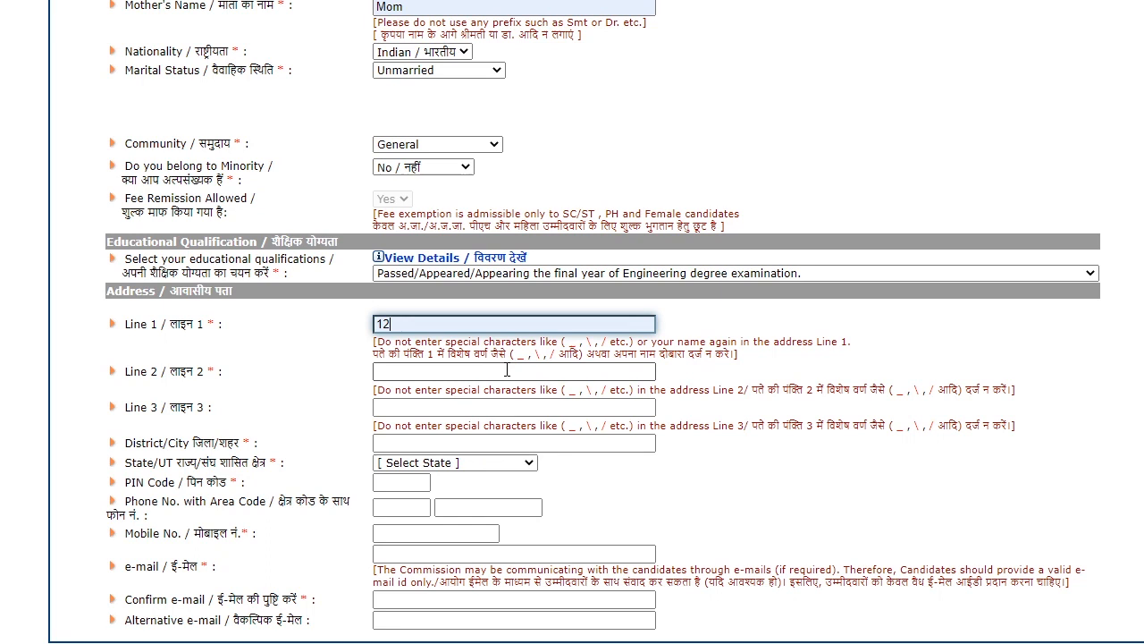
{"action": "left_click", "coordinate": [507, 370]}
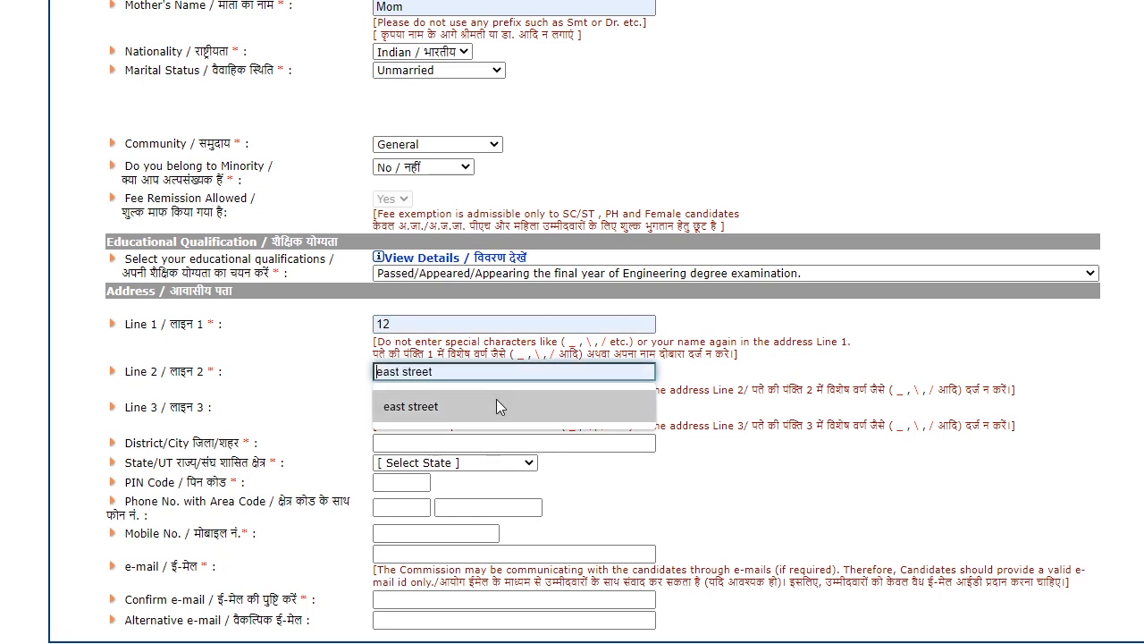
{"action": "left_click", "coordinate": [495, 406]}
{"action": "scroll", "coordinate": [442, 350], "scroll_direction": "down", "scroll_amount": 1}
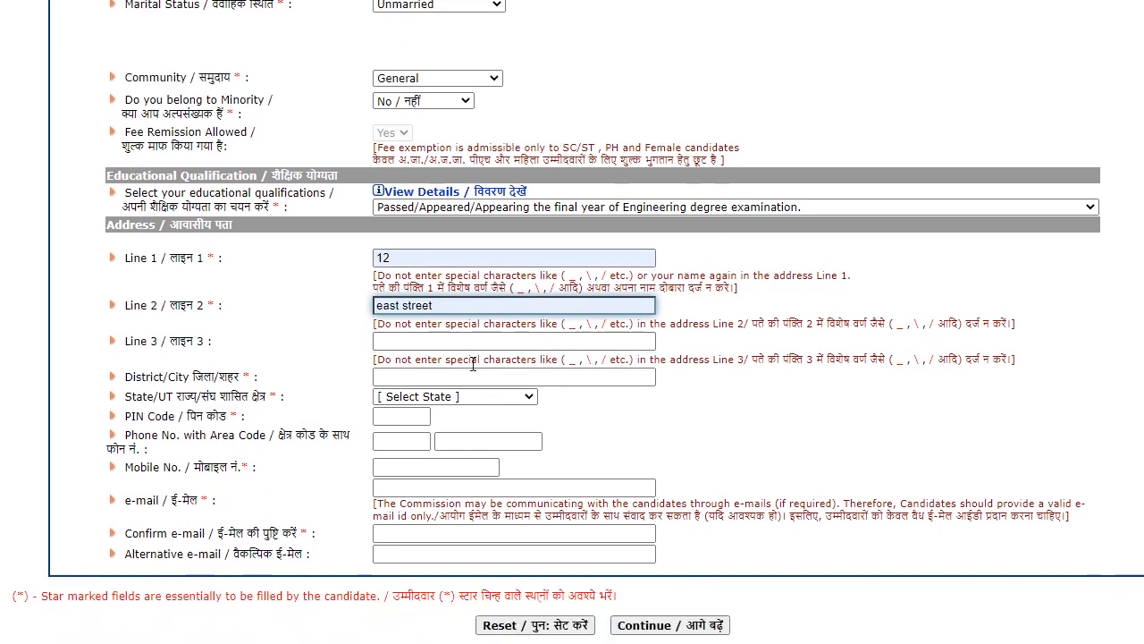
- Autofill address line 3 and district, set state to Tamil Nadu, and autofill the PIN code
{"action": "left_click", "coordinate": [442, 350]}
{"action": "left_click", "coordinate": [440, 375]}
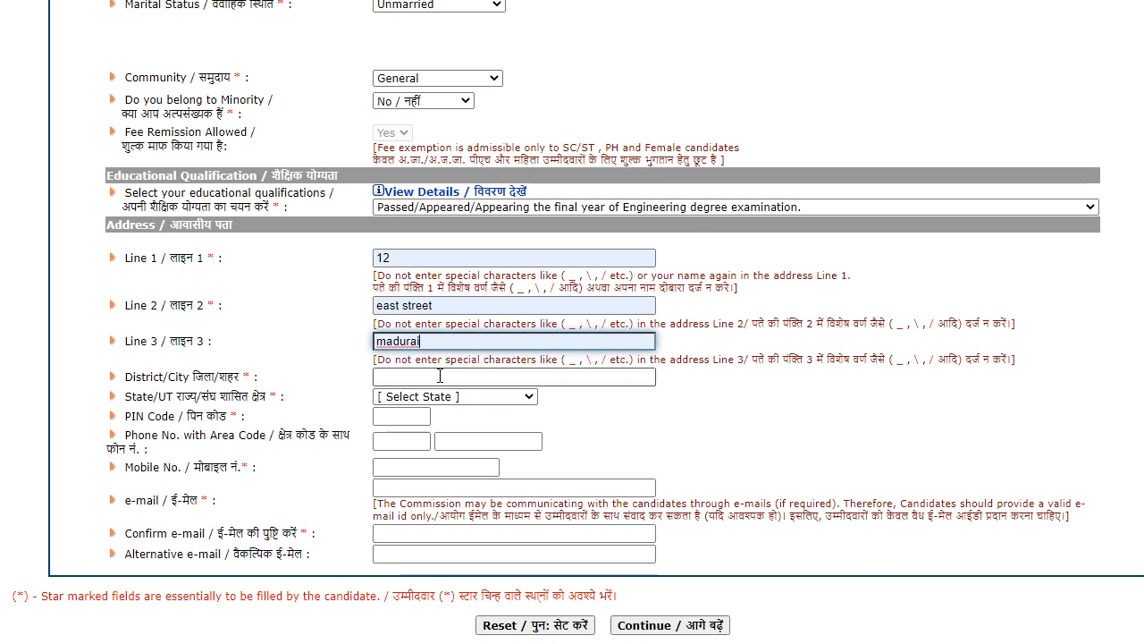
{"action": "left_click", "coordinate": [448, 383]}
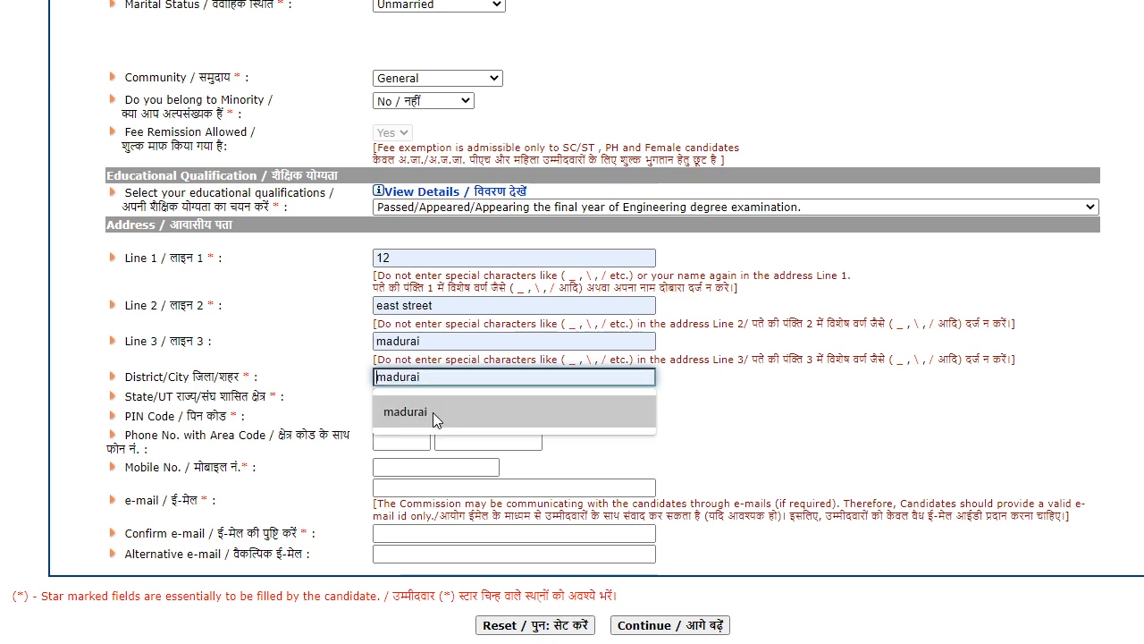
{"action": "left_click", "coordinate": [433, 412]}
{"action": "left_click", "coordinate": [483, 398]}
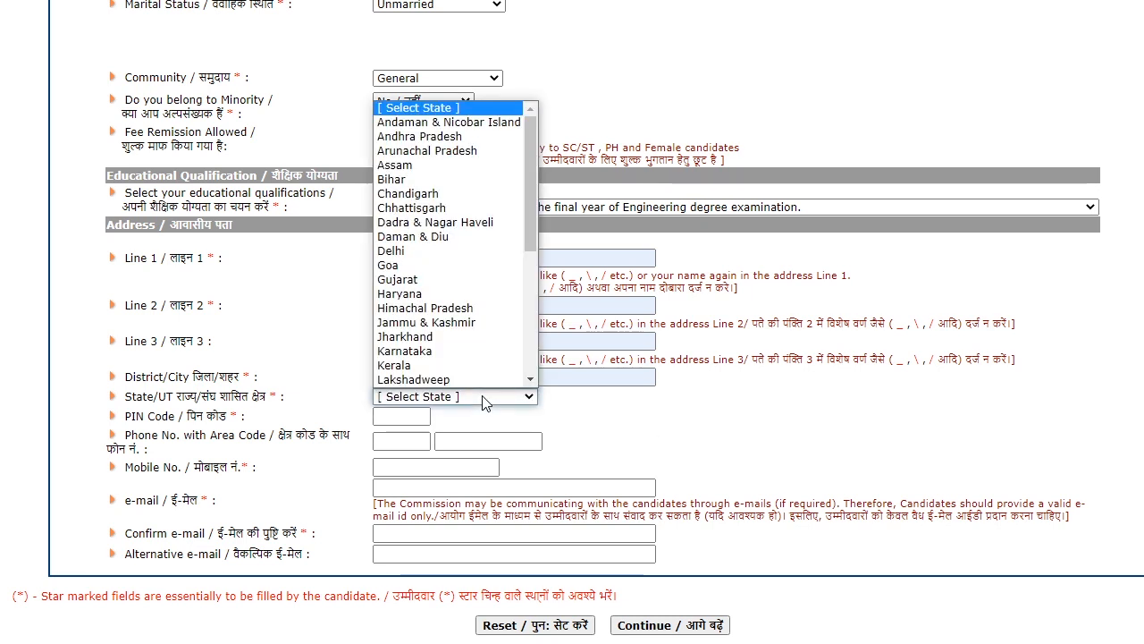
{"action": "key", "text": "t"}
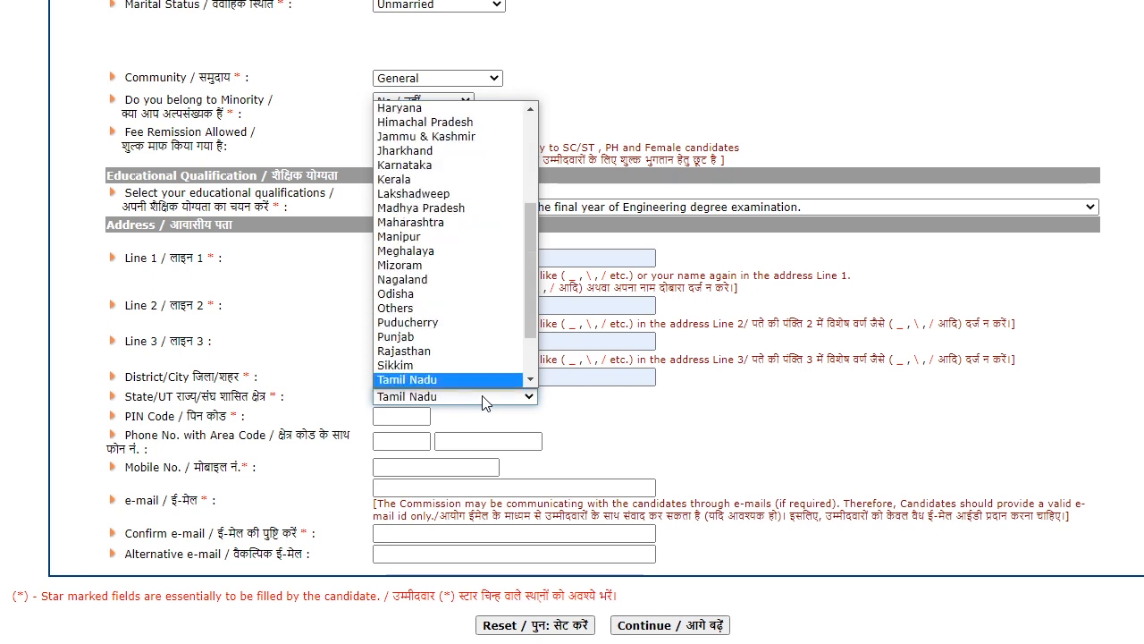
{"action": "key", "text": "Return"}
{"action": "left_click", "coordinate": [410, 416]}
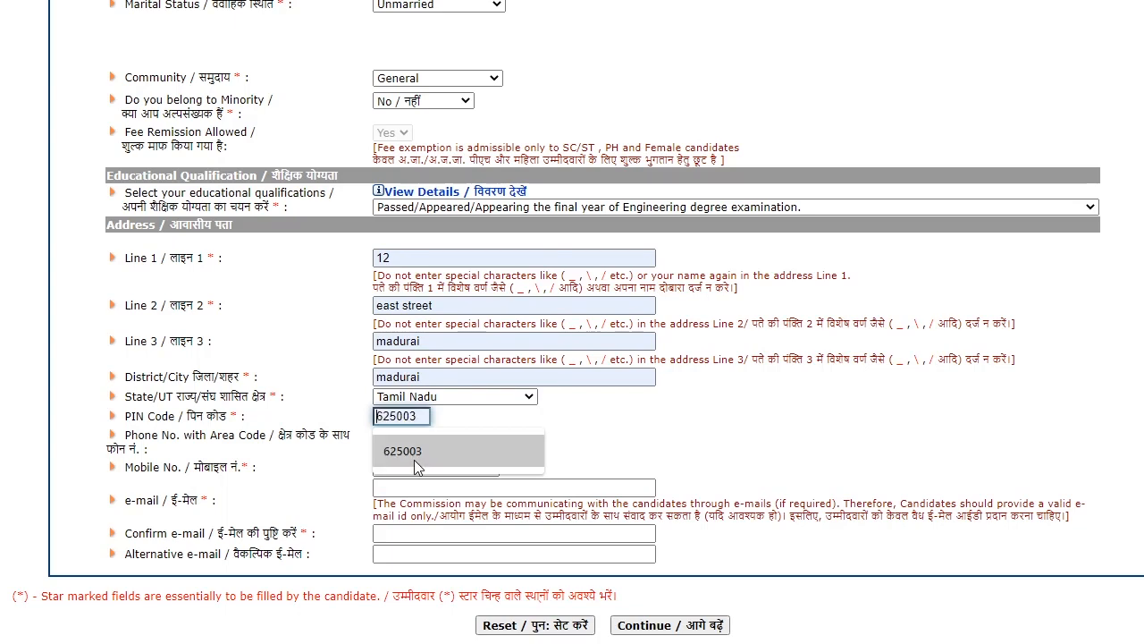
{"action": "left_click", "coordinate": [414, 460]}
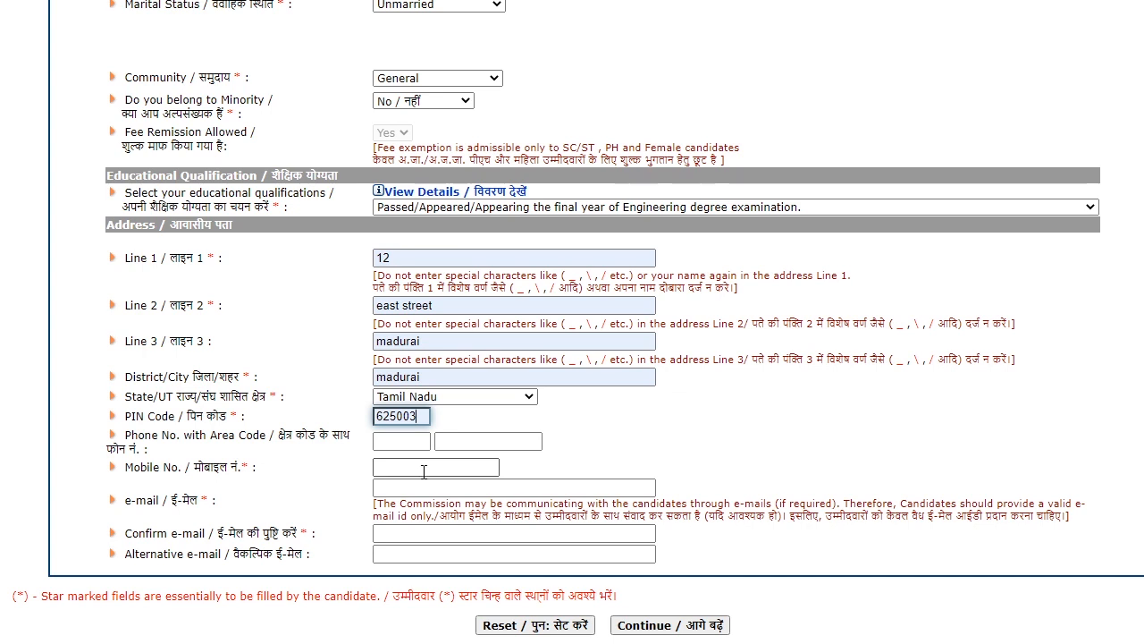
- Enter the mobile number, pick the saved e-mail, and retype it in the confirm e-mail field
{"action": "left_click", "coordinate": [423, 471]}
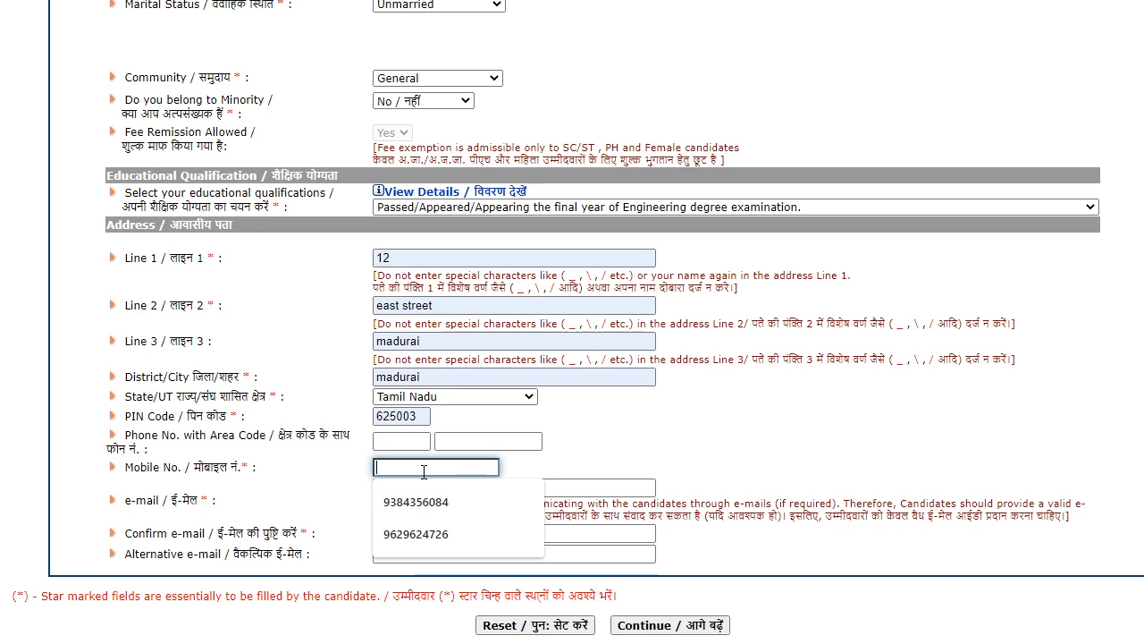
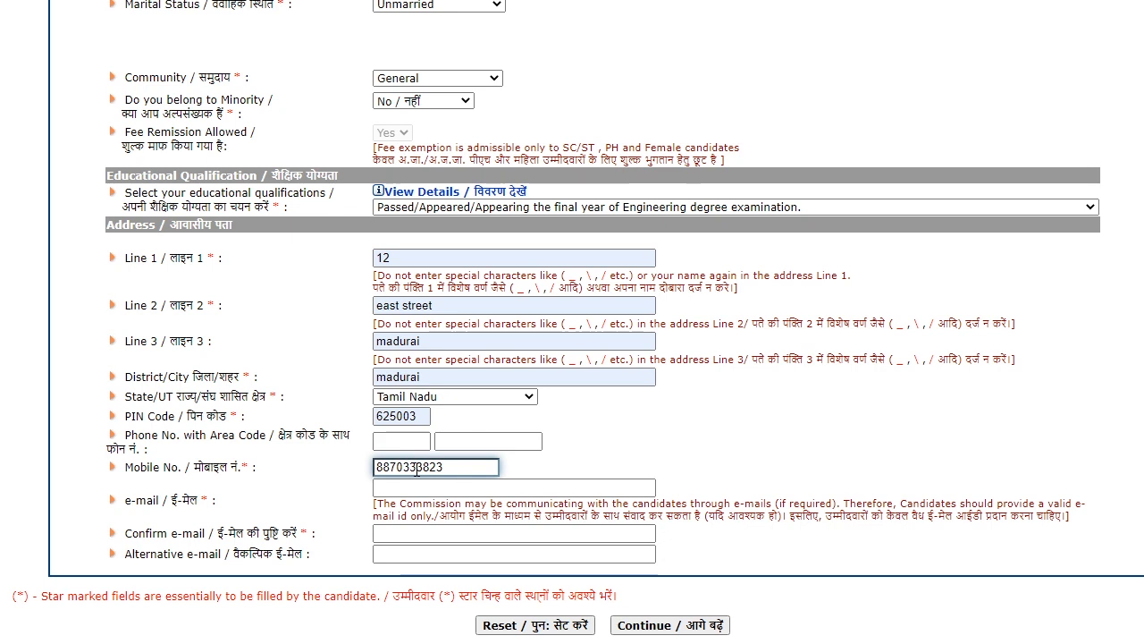
{"action": "left_click", "coordinate": [435, 488]}
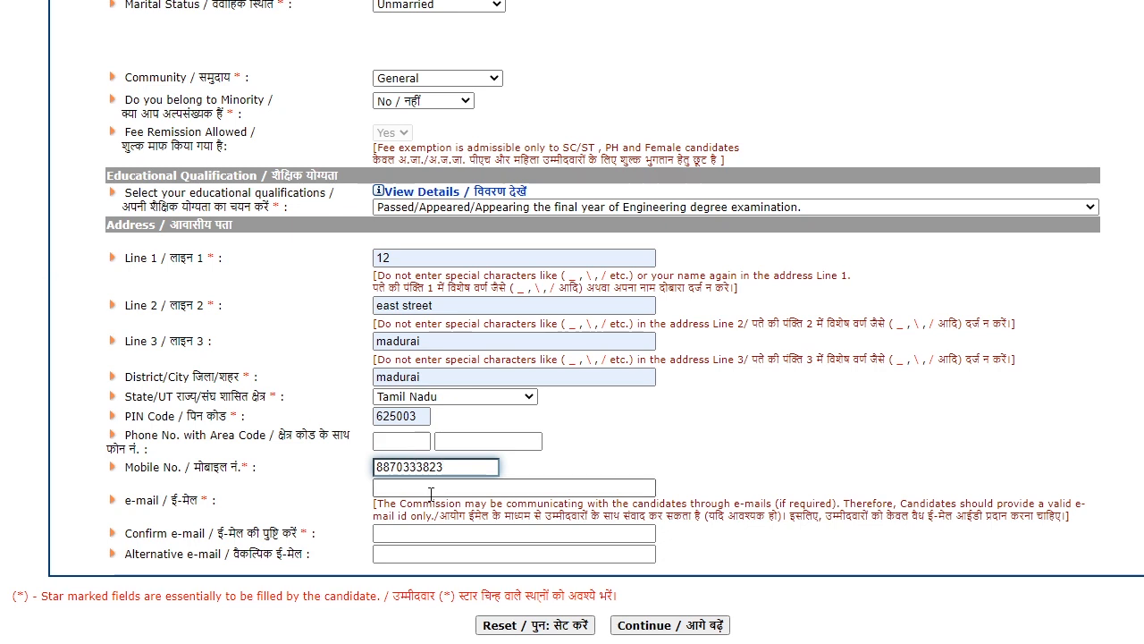
{"action": "left_click", "coordinate": [442, 556]}
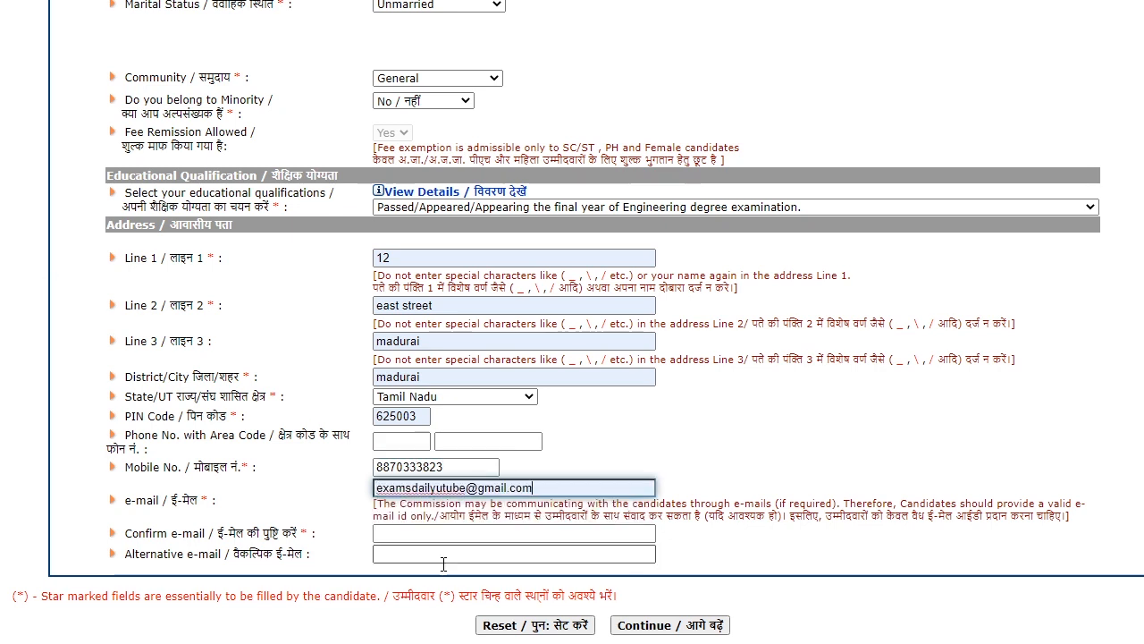
{"action": "left_click", "coordinate": [411, 531]}
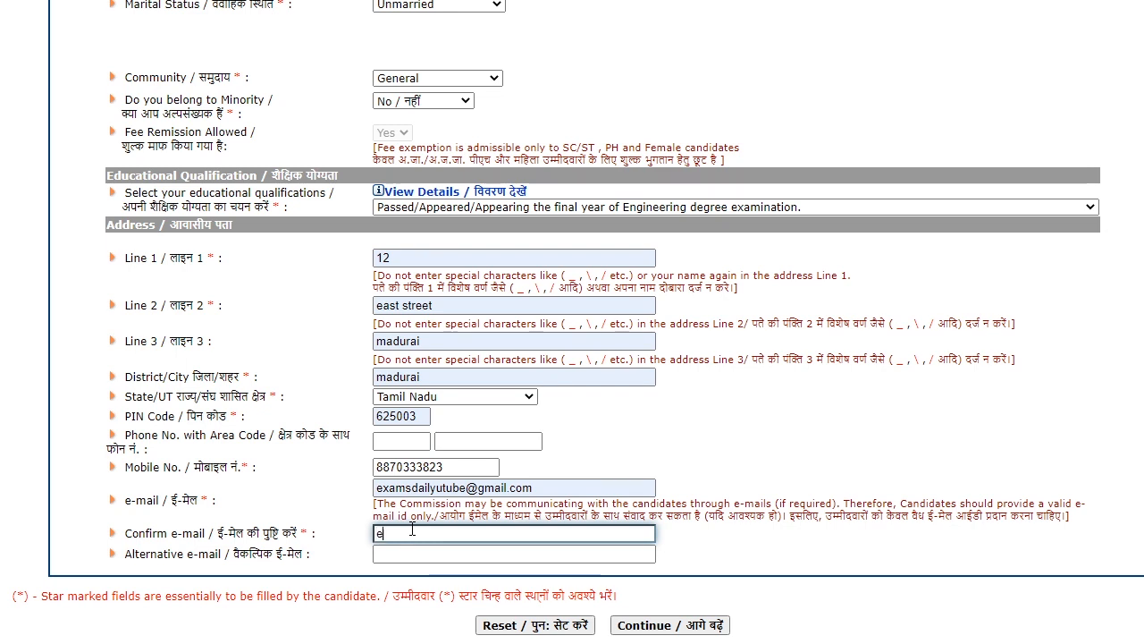
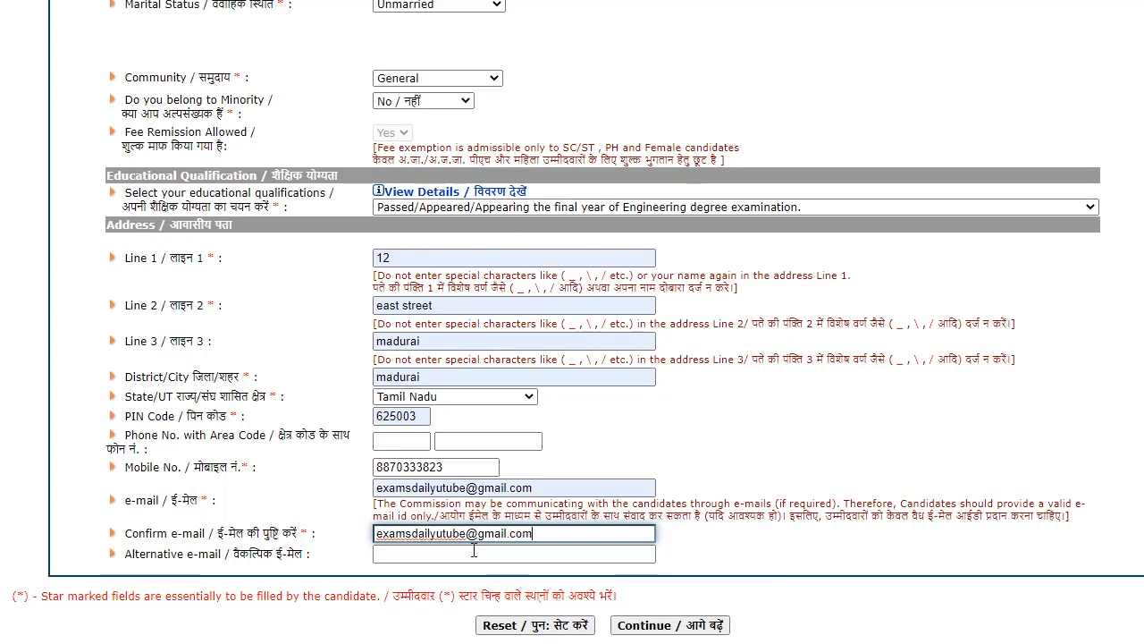
{"action": "left_click", "coordinate": [461, 552]}
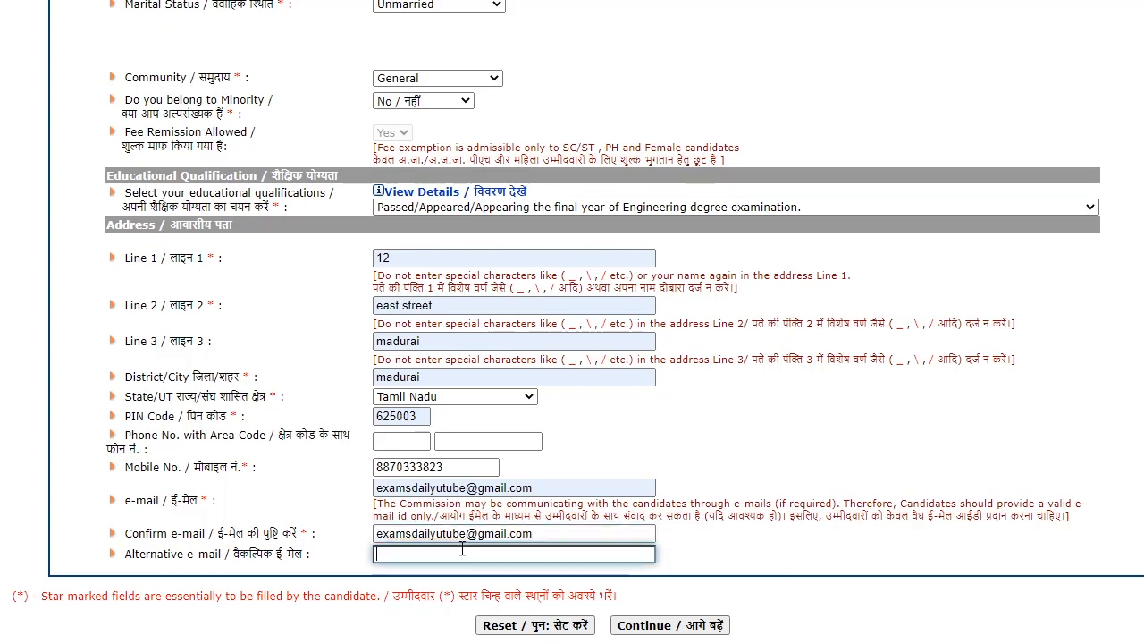
- Continue to the identity page, choose Aadhaar Card, and check the confirm number field
{"action": "left_click", "coordinate": [659, 631]}
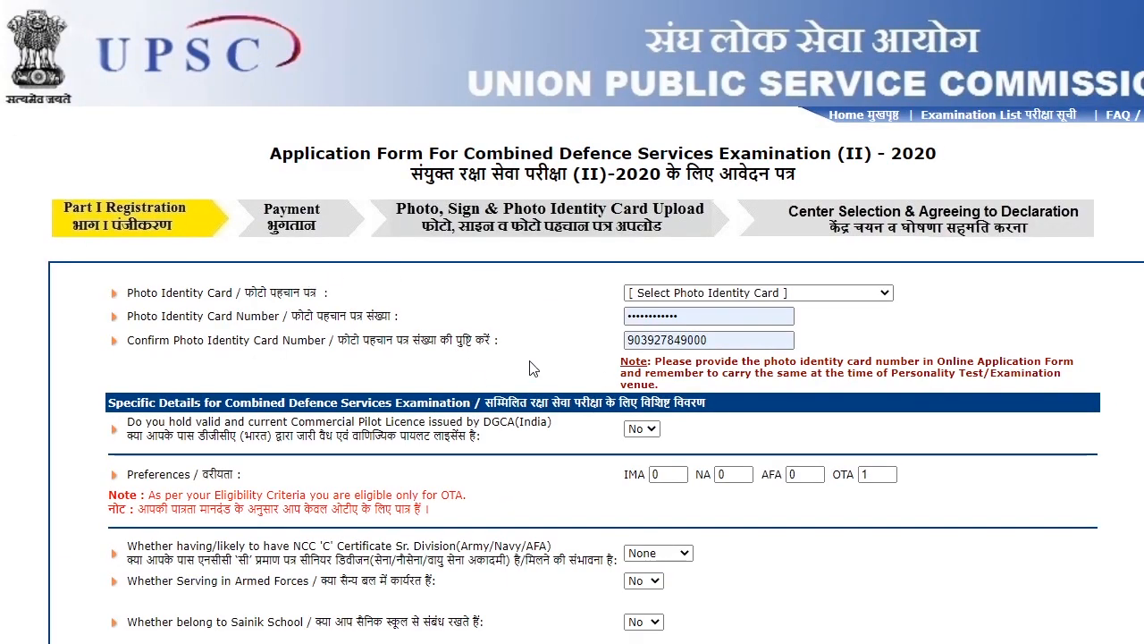
{"action": "left_click_drag", "start_coordinate": [228, 343], "coordinate": [417, 354]}
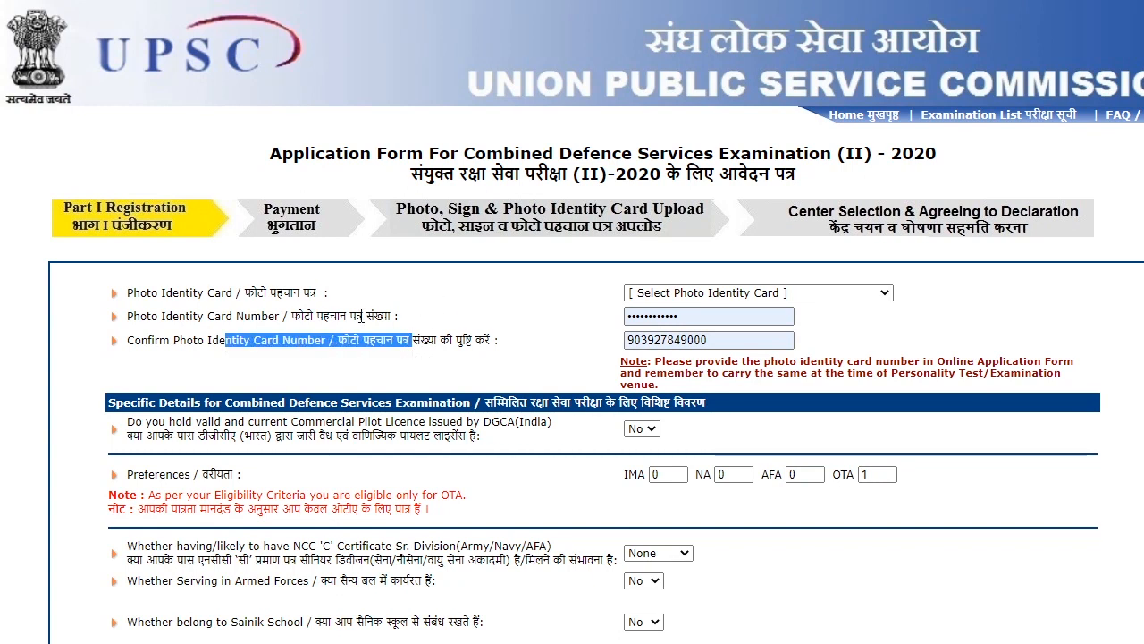
{"action": "left_click", "coordinate": [814, 292]}
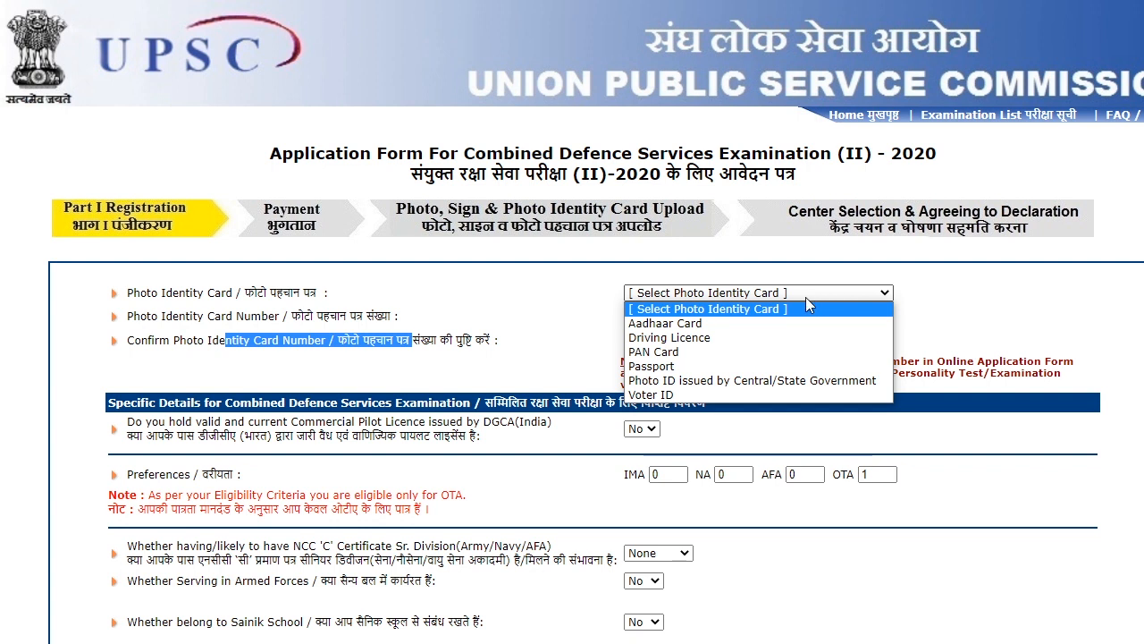
{"action": "left_click", "coordinate": [711, 324]}
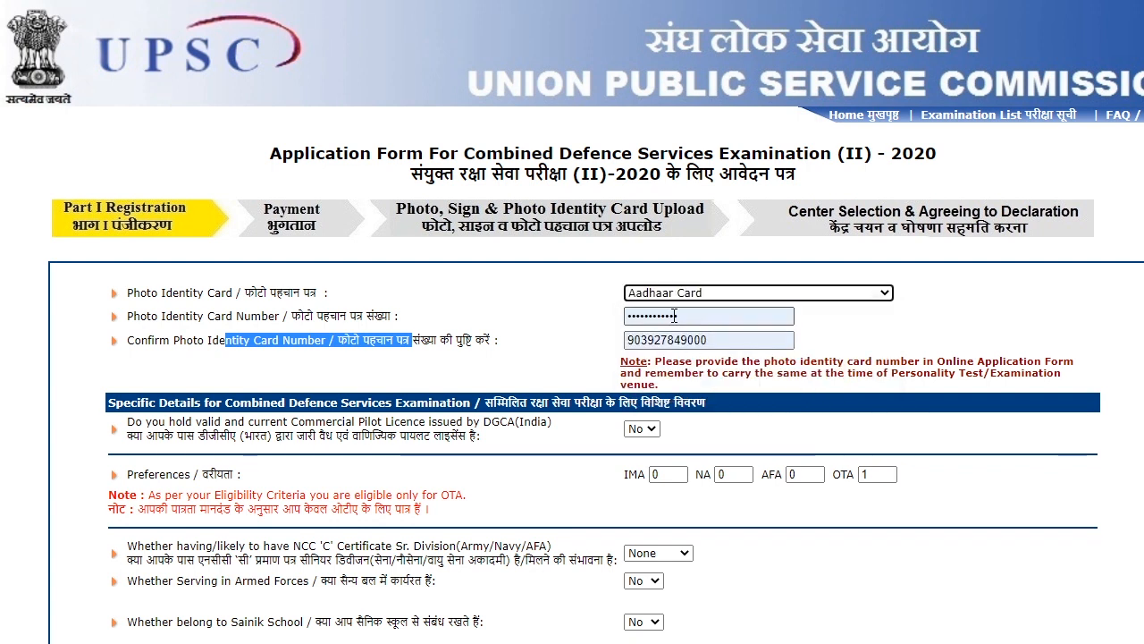
{"action": "scroll", "coordinate": [742, 360], "scroll_direction": "down", "scroll_amount": 2}
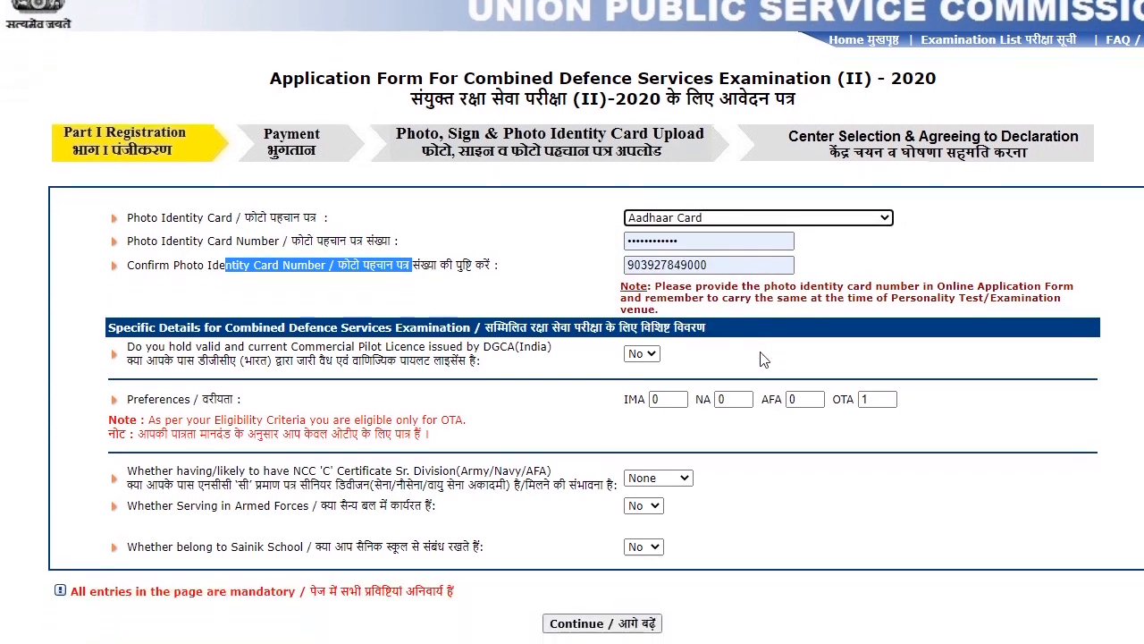
{"action": "left_click", "coordinate": [681, 268]}
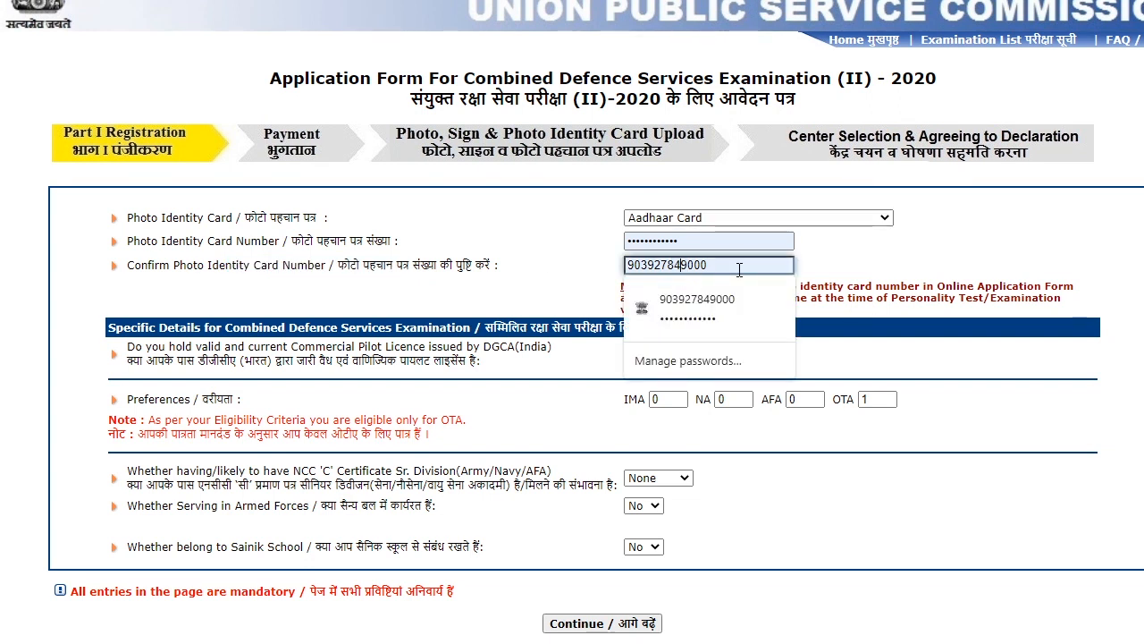
{"action": "left_click", "coordinate": [845, 268]}
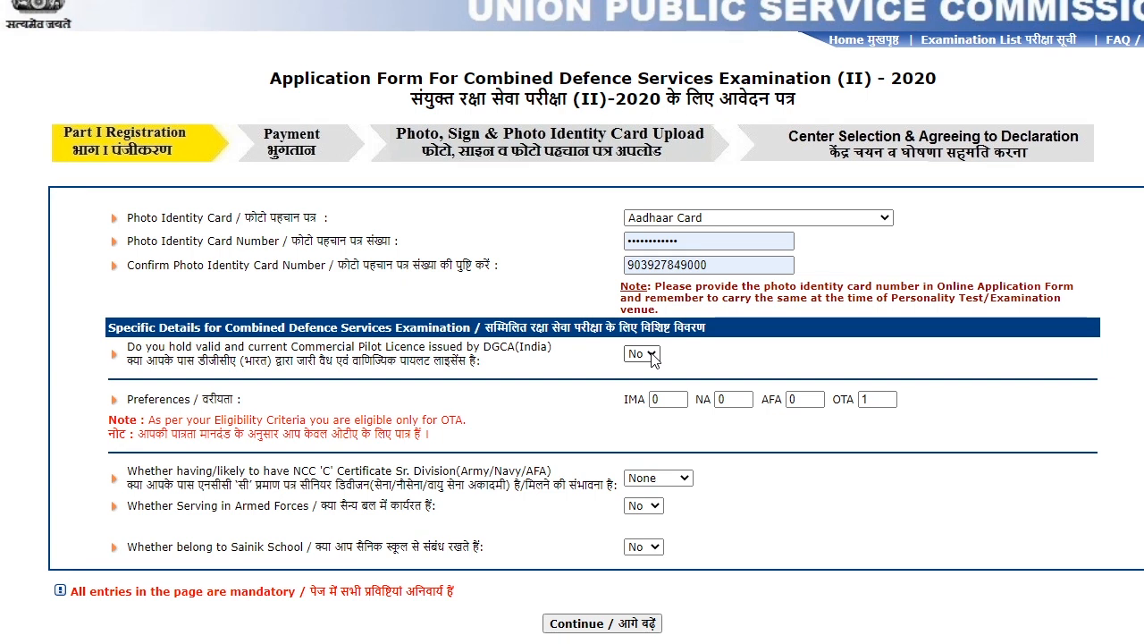
- Keep No for the commercial pilot licence and check the IMA and OTA (1) preferences
{"action": "left_click", "coordinate": [652, 355]}
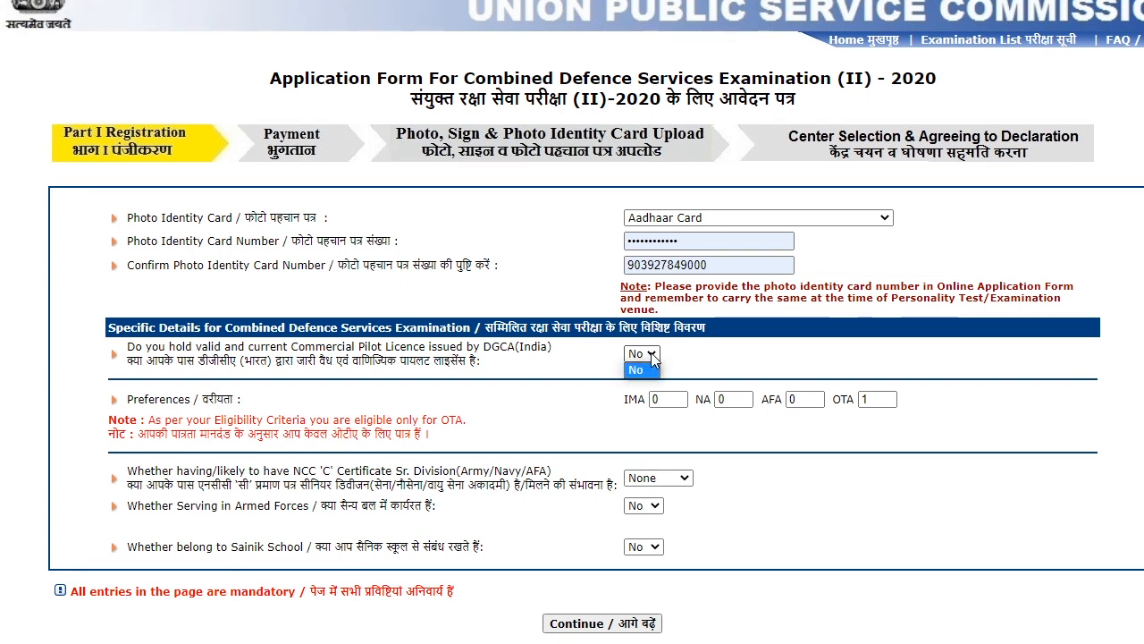
{"action": "left_click", "coordinate": [653, 355]}
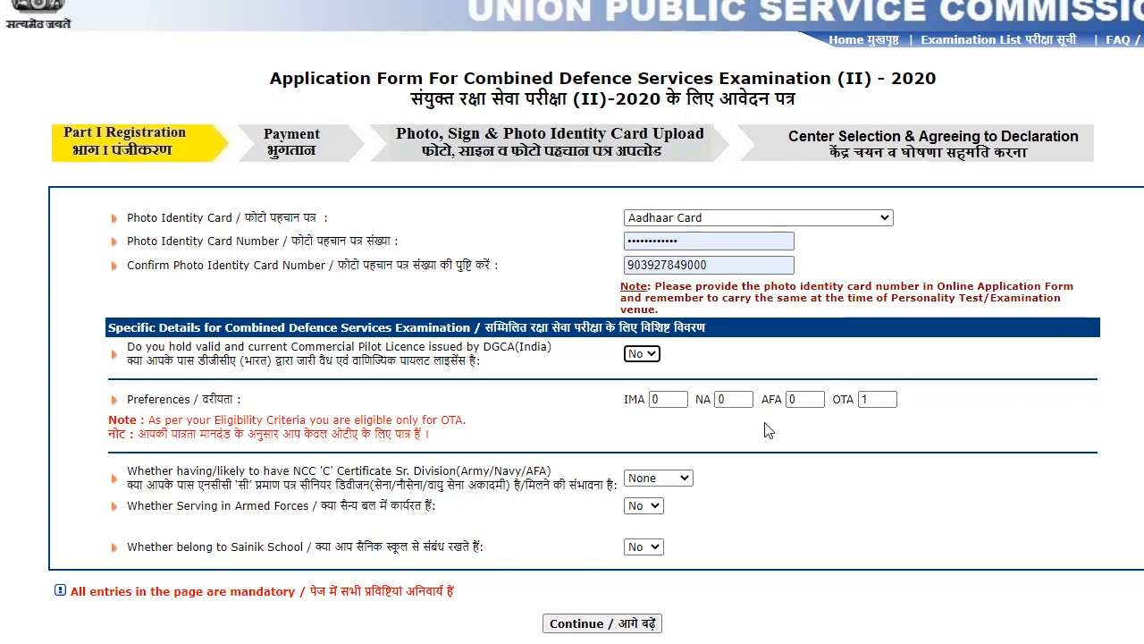
{"action": "left_click", "coordinate": [669, 400]}
{"action": "left_click", "coordinate": [832, 401]}
{"action": "left_click", "coordinate": [870, 401]}
{"action": "left_click_drag", "start_coordinate": [871, 401], "coordinate": [829, 402]}
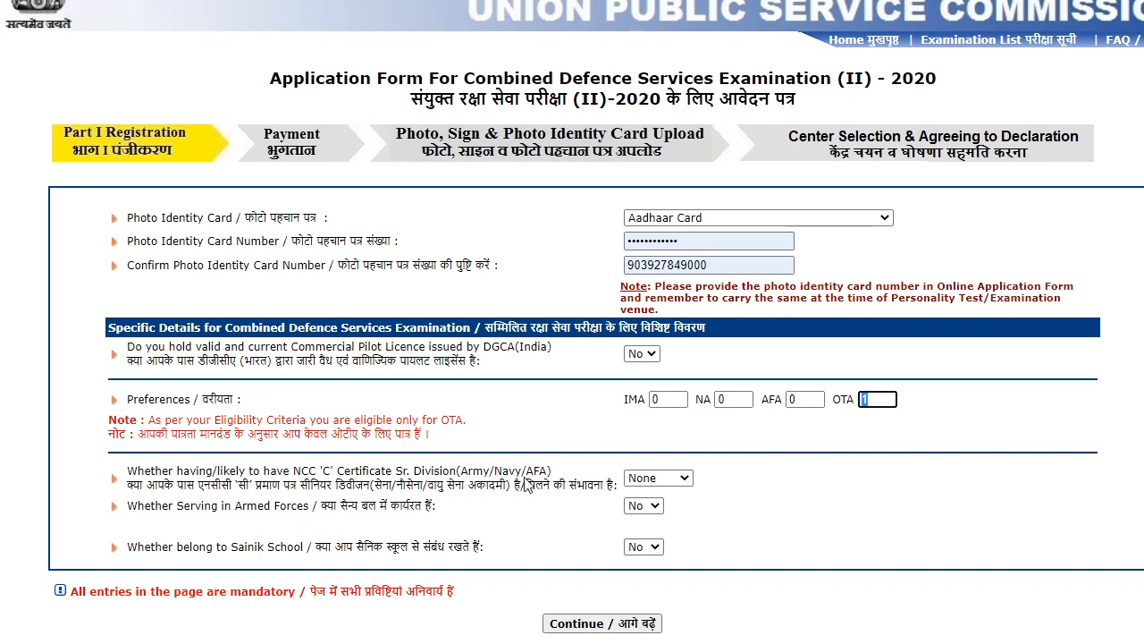
- Keep NCC None, Armed Forces No and Sainik School No, then submit for verification
{"action": "left_click", "coordinate": [658, 483]}
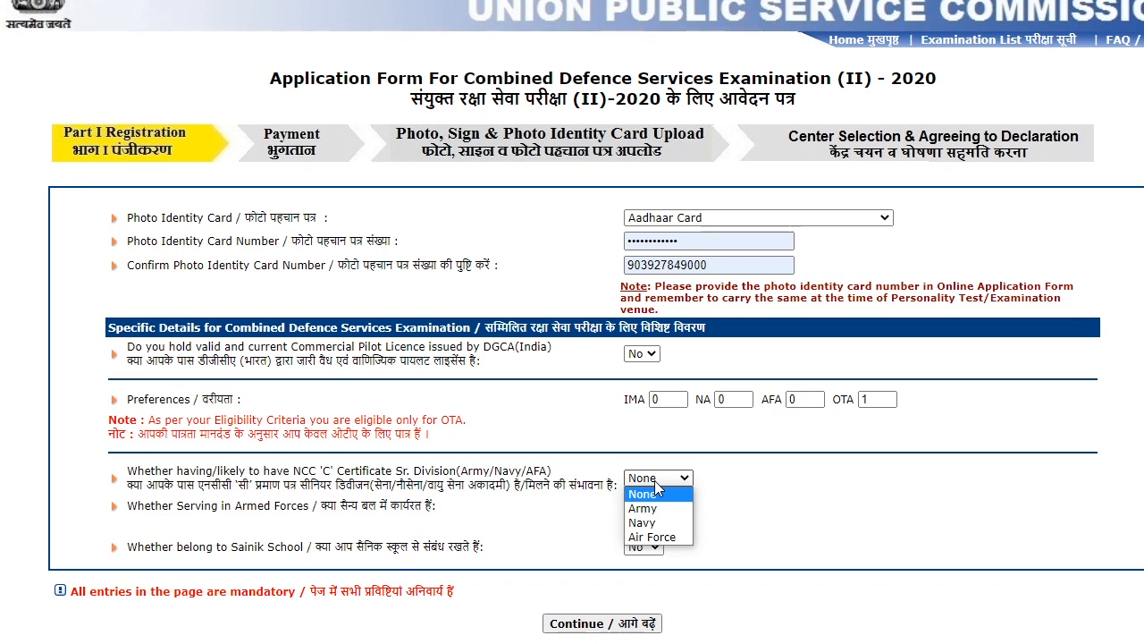
{"action": "left_click", "coordinate": [654, 480]}
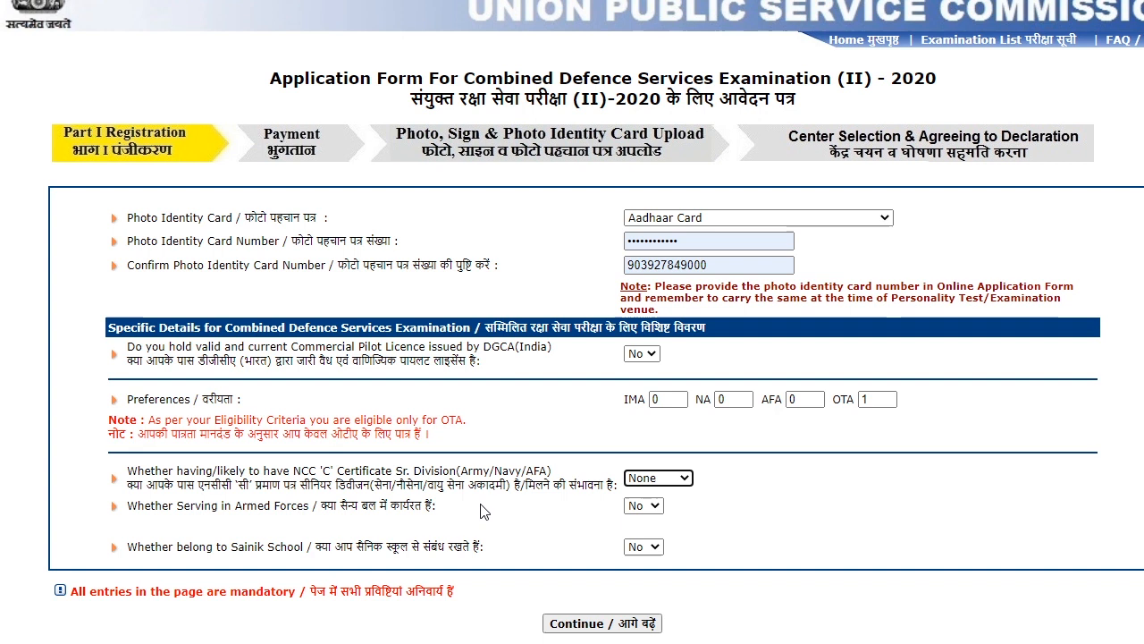
{"action": "left_click", "coordinate": [658, 508]}
{"action": "left_click", "coordinate": [659, 507]}
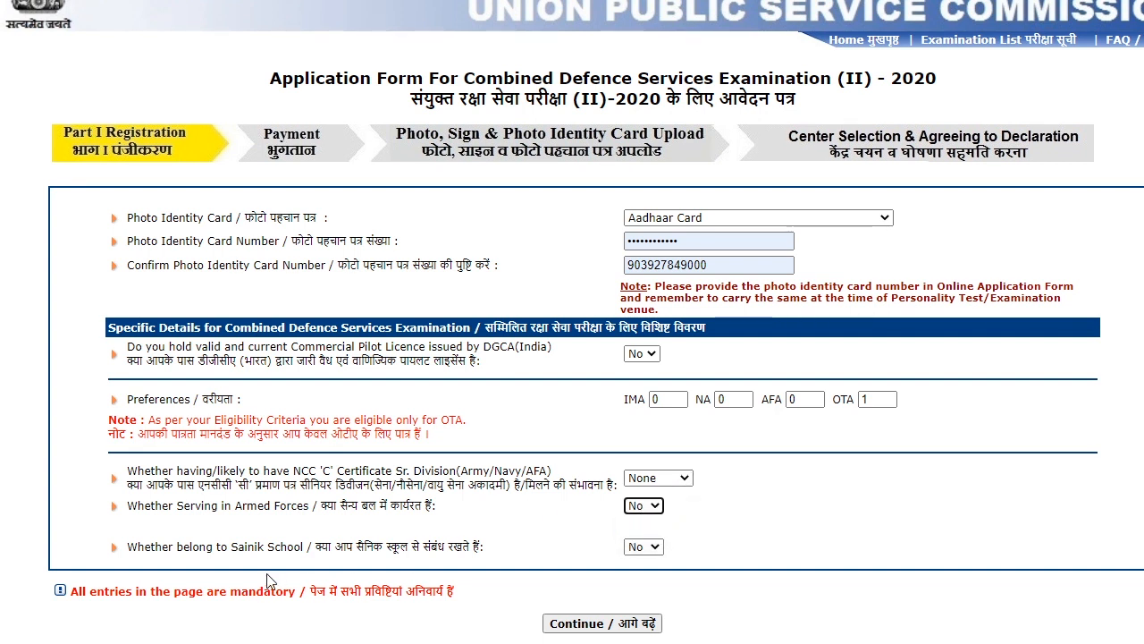
{"action": "left_click", "coordinate": [636, 549]}
{"action": "left_click", "coordinate": [637, 561]}
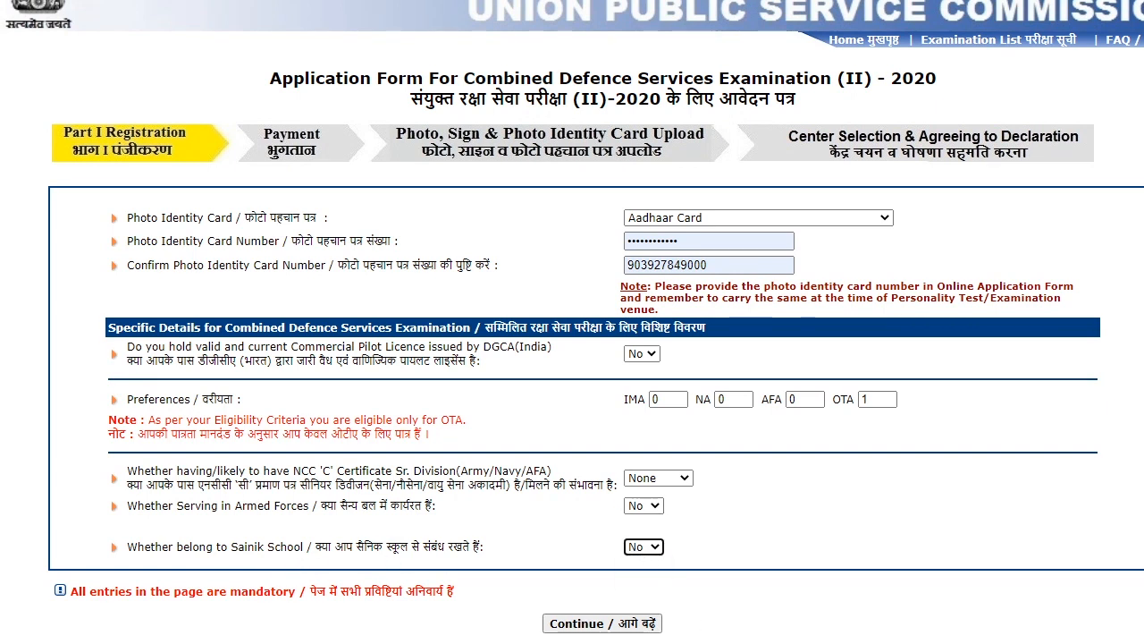
{"action": "left_click", "coordinate": [615, 625]}
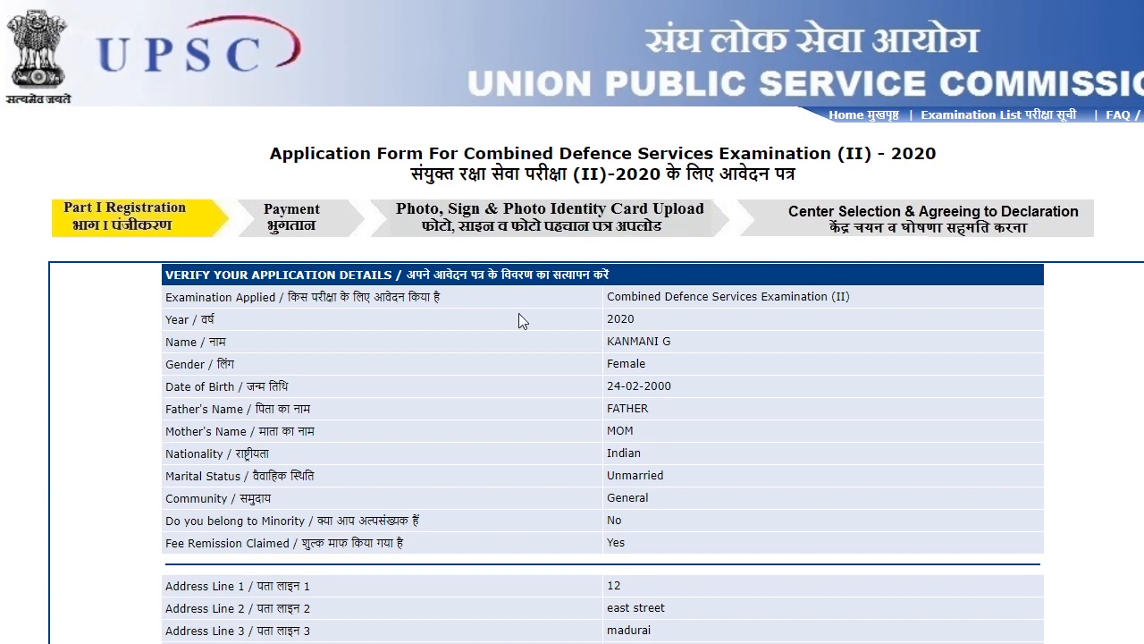
{"action": "scroll", "coordinate": [523, 320], "scroll_direction": "down", "scroll_amount": 4}
{"action": "scroll", "coordinate": [523, 321], "scroll_direction": "down", "scroll_amount": 3}
{"action": "scroll", "coordinate": [520, 315], "scroll_direction": "up", "scroll_amount": 7}
{"action": "scroll", "coordinate": [517, 358], "scroll_direction": "down", "scroll_amount": 8}
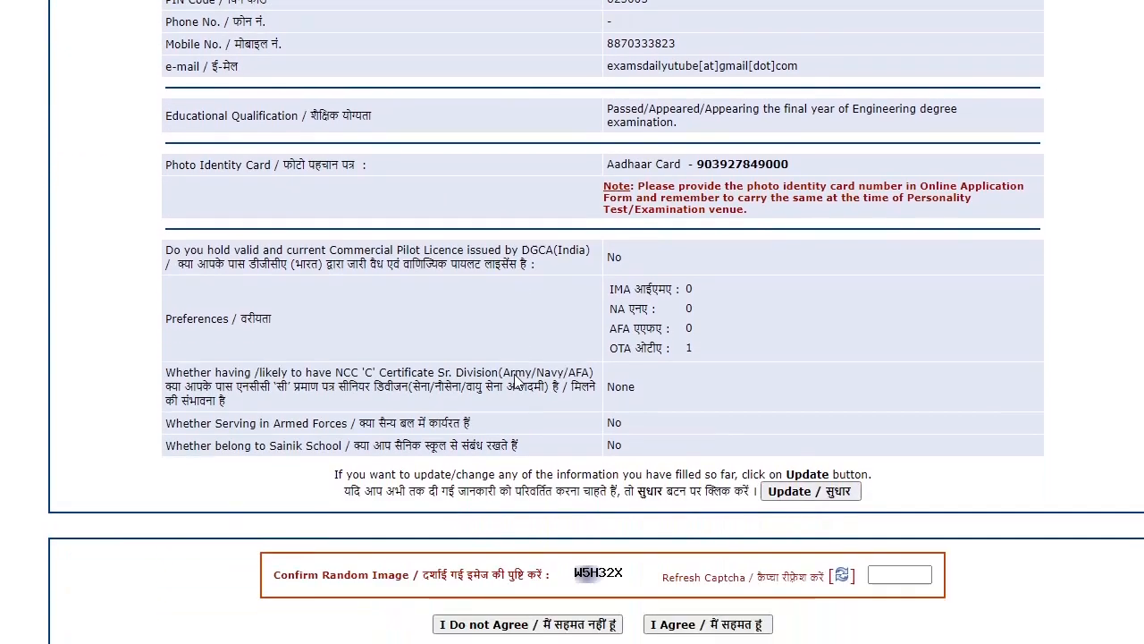
- Enter the captcha, agree to the Part I details, and confirm they can no longer change
{"action": "left_click", "coordinate": [894, 561]}
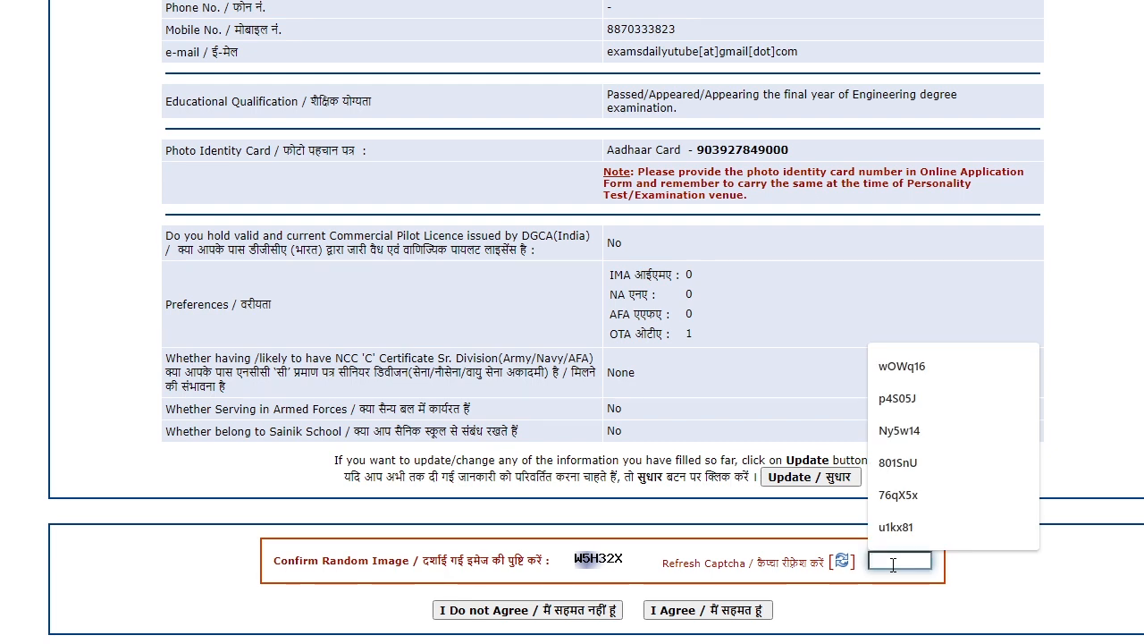
{"action": "type", "text": "W"}
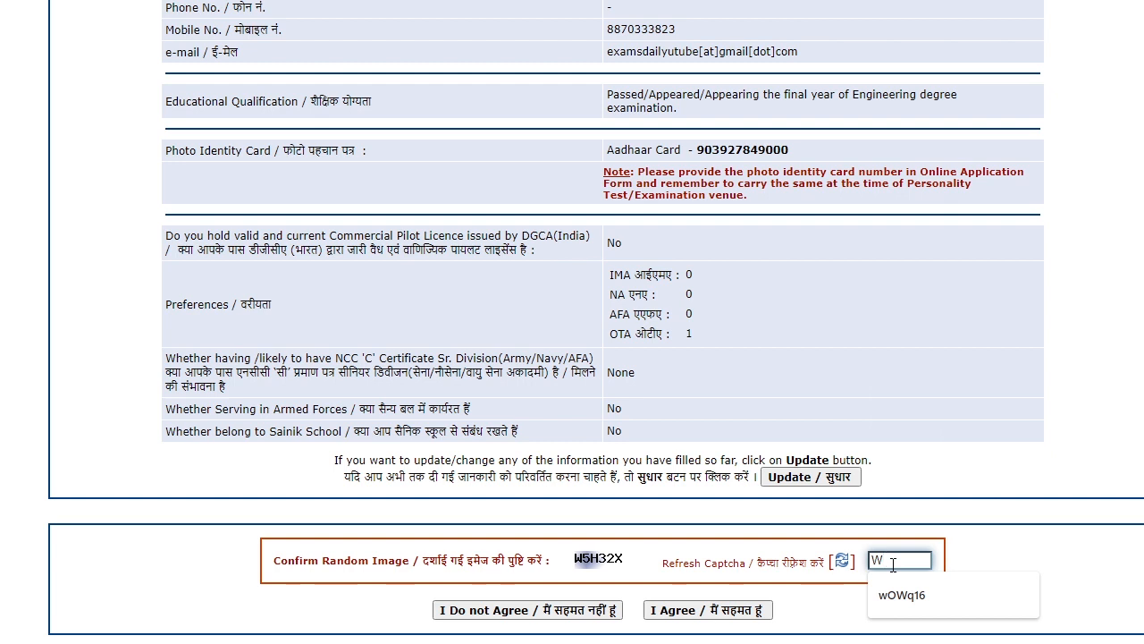
{"action": "type", "text": "5"}
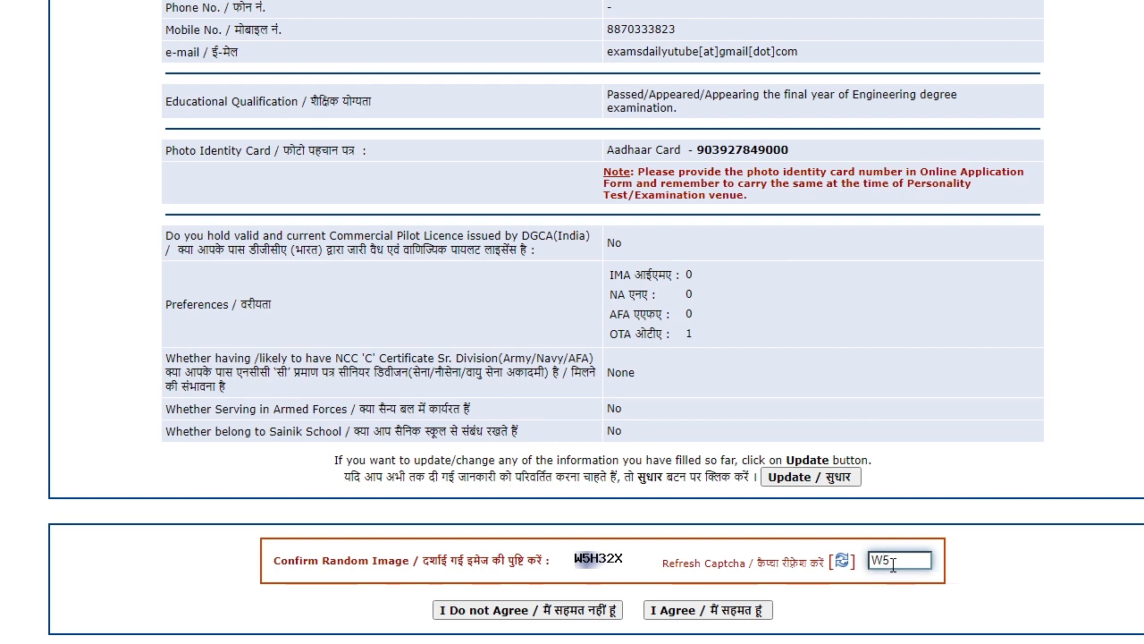
{"action": "type", "text": "H32X"}
{"action": "left_click", "coordinate": [730, 613]}
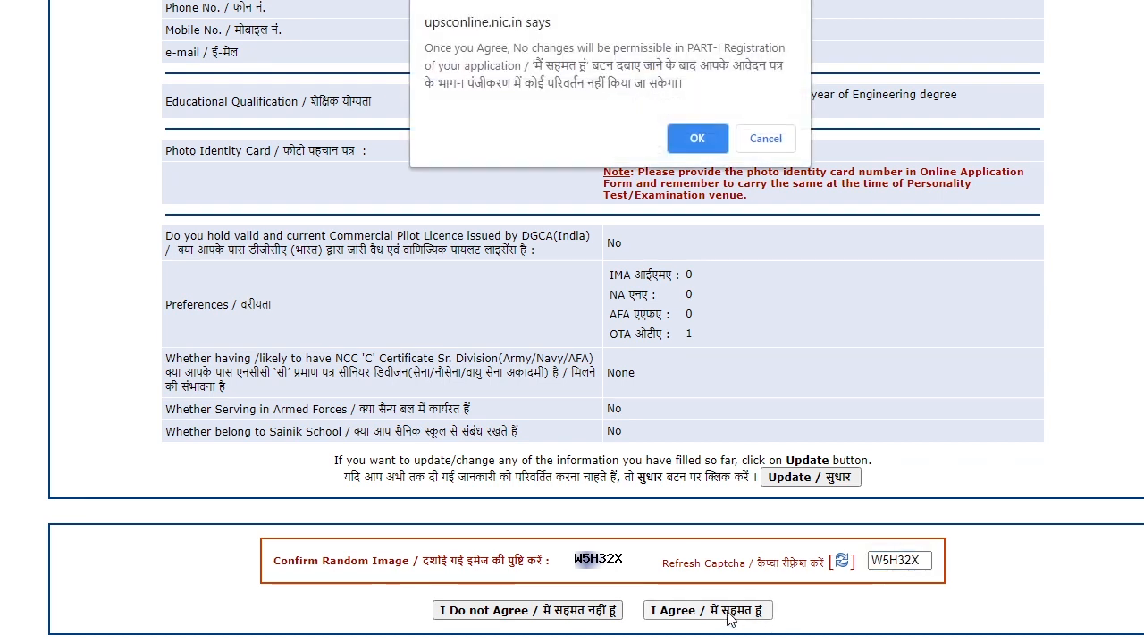
{"action": "left_click", "coordinate": [699, 142]}
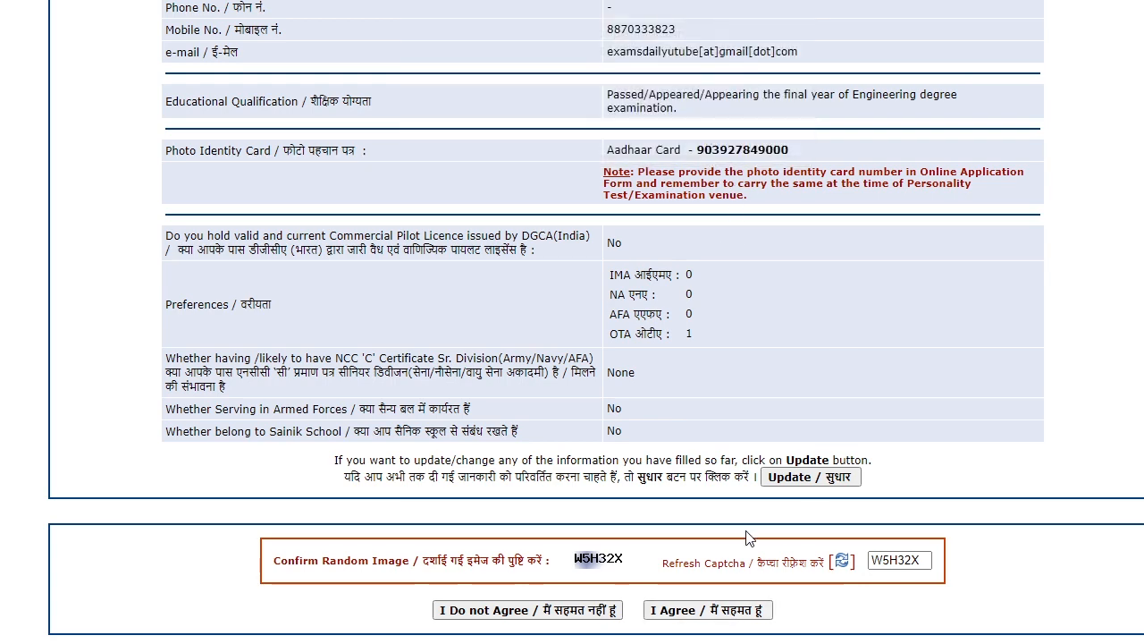
{"action": "scroll", "coordinate": [631, 428], "scroll_direction": "down", "scroll_amount": 1}
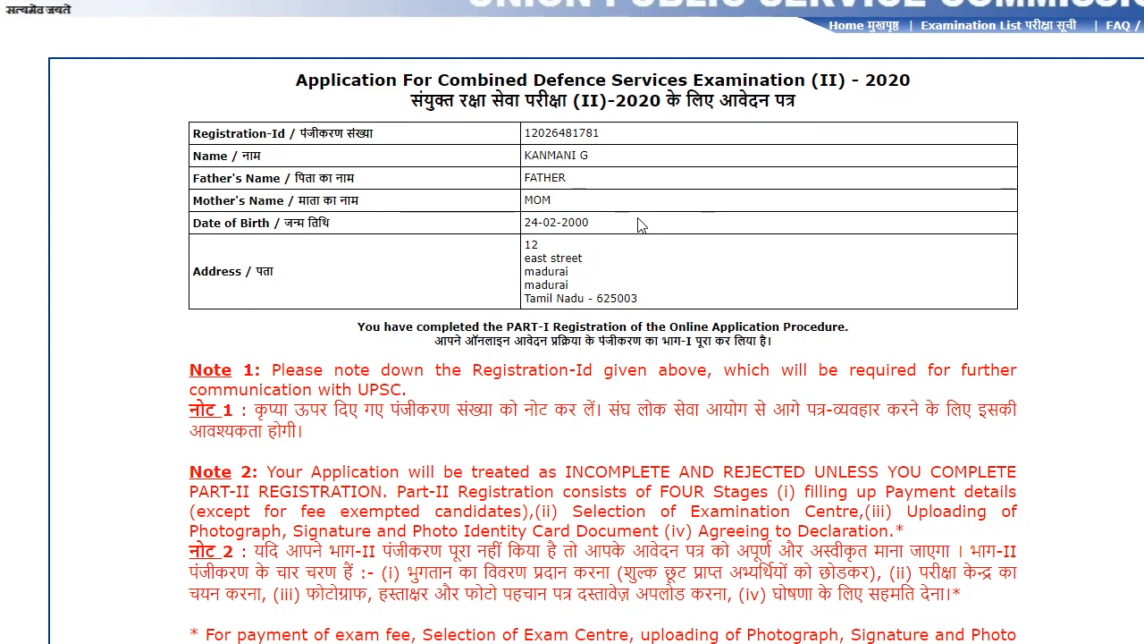
- Go from the Part I summary to Part-II registration and focus the Registration-Id field
{"action": "scroll", "coordinate": [638, 223], "scroll_direction": "down", "scroll_amount": 2}
{"action": "scroll", "coordinate": [638, 223], "scroll_direction": "down", "scroll_amount": 1}
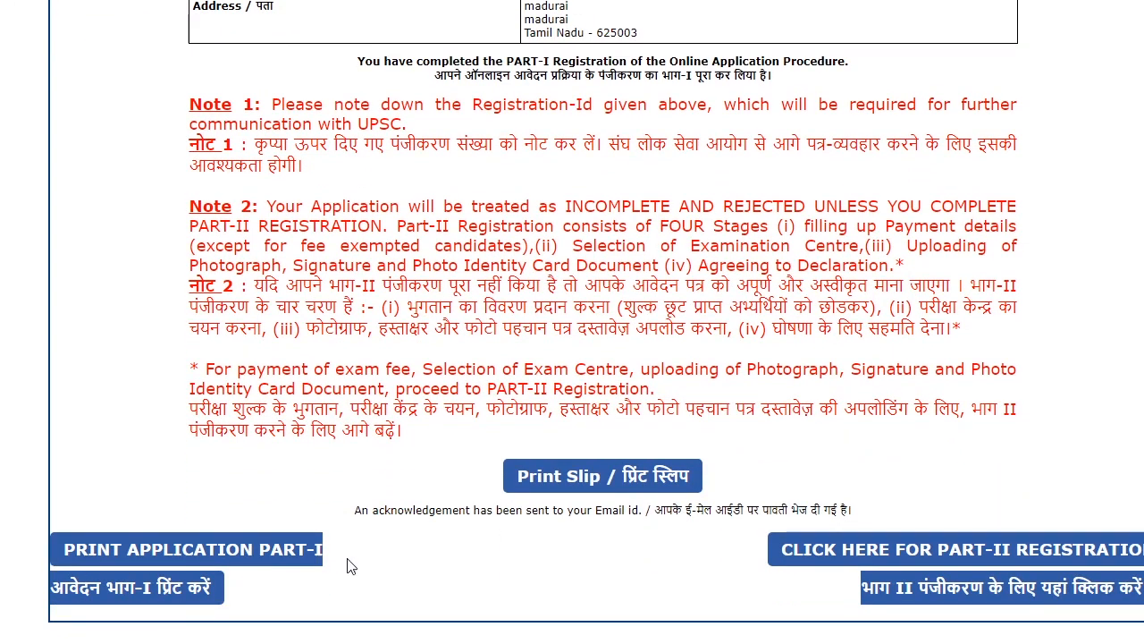
{"action": "left_click", "coordinate": [948, 557]}
{"action": "left_click", "coordinate": [583, 341]}
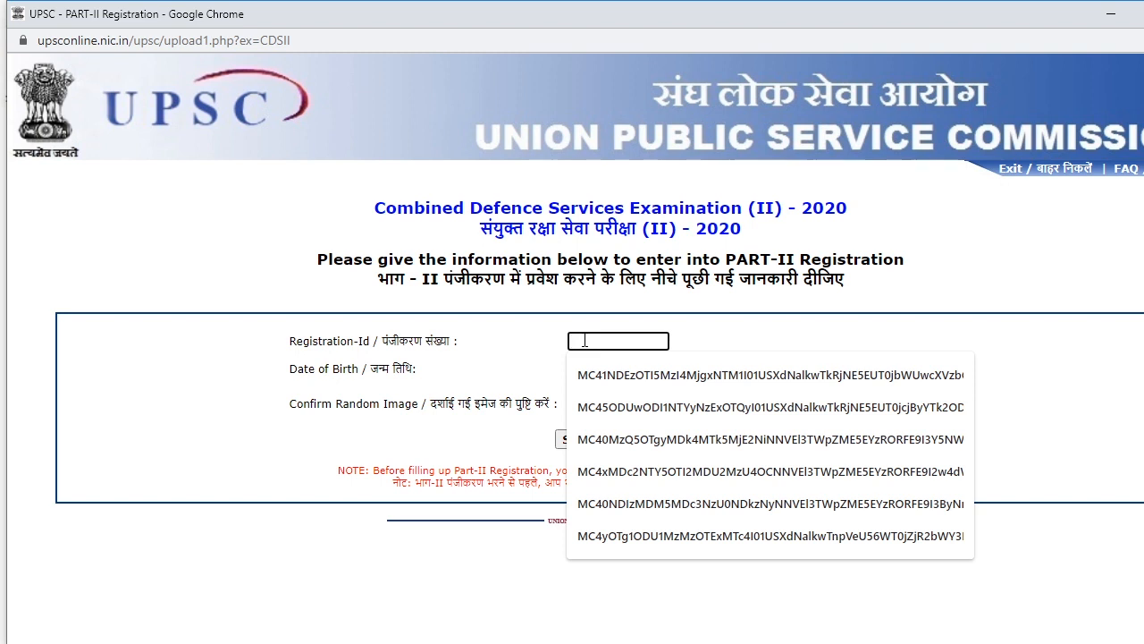
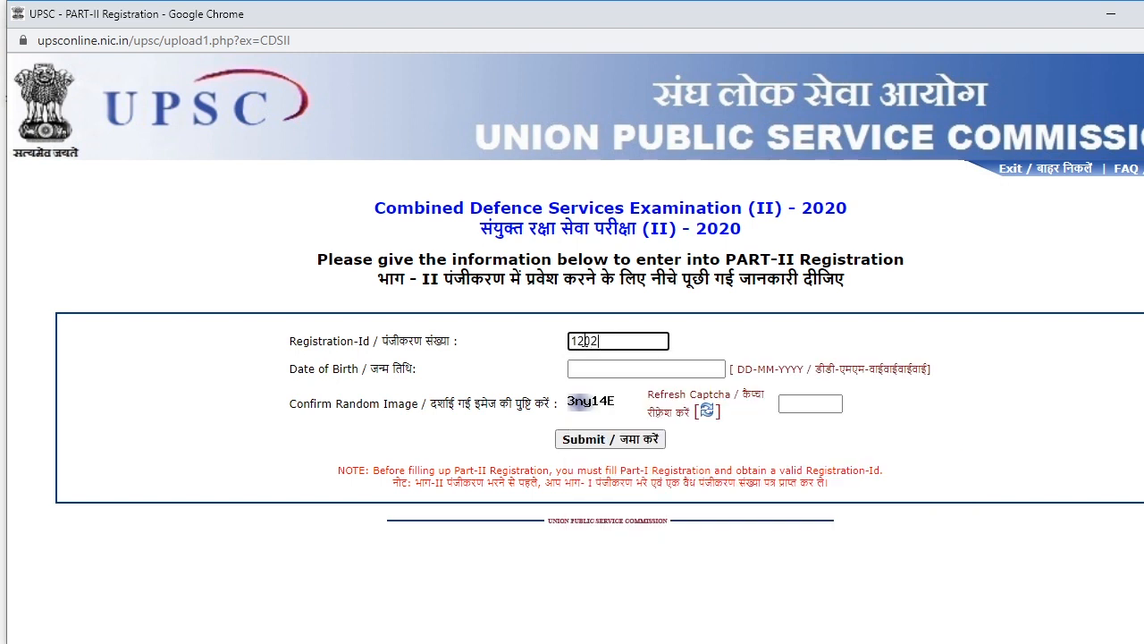
{"action": "left_click", "coordinate": [579, 365]}
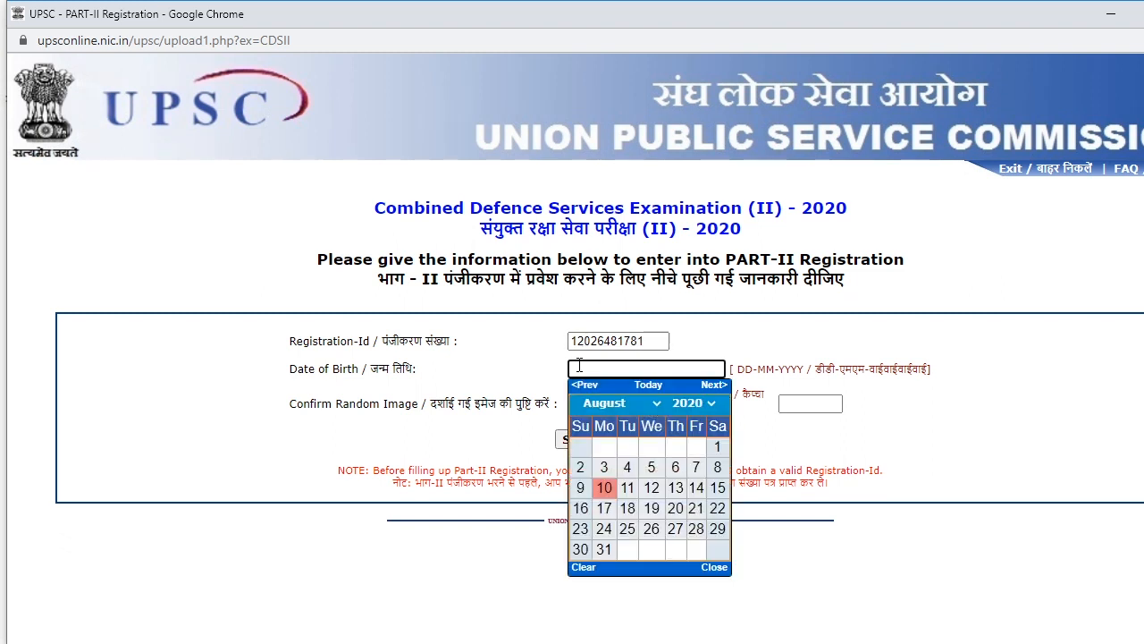
{"action": "left_click", "coordinate": [701, 403]}
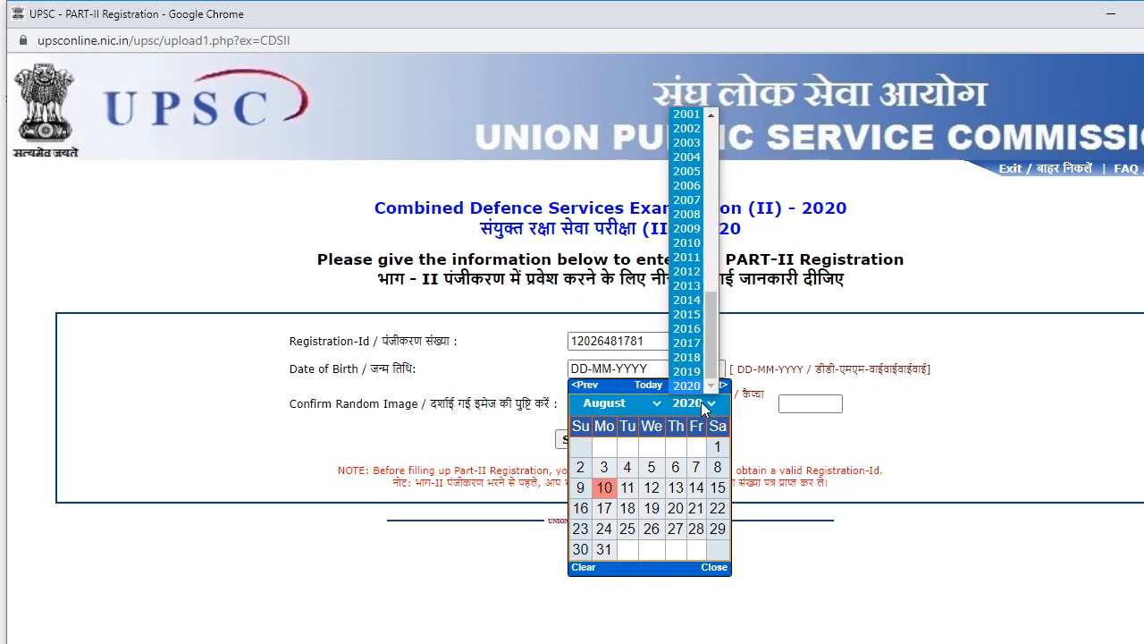
{"action": "scroll", "coordinate": [680, 272], "scroll_direction": "up", "scroll_amount": 2}
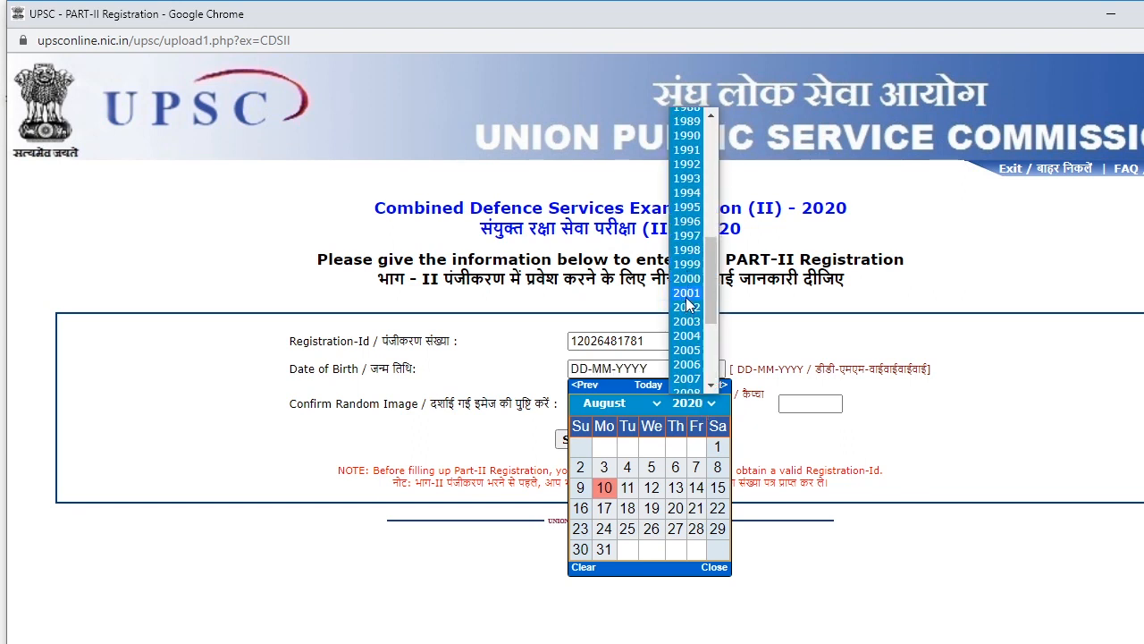
{"action": "left_click", "coordinate": [689, 277]}
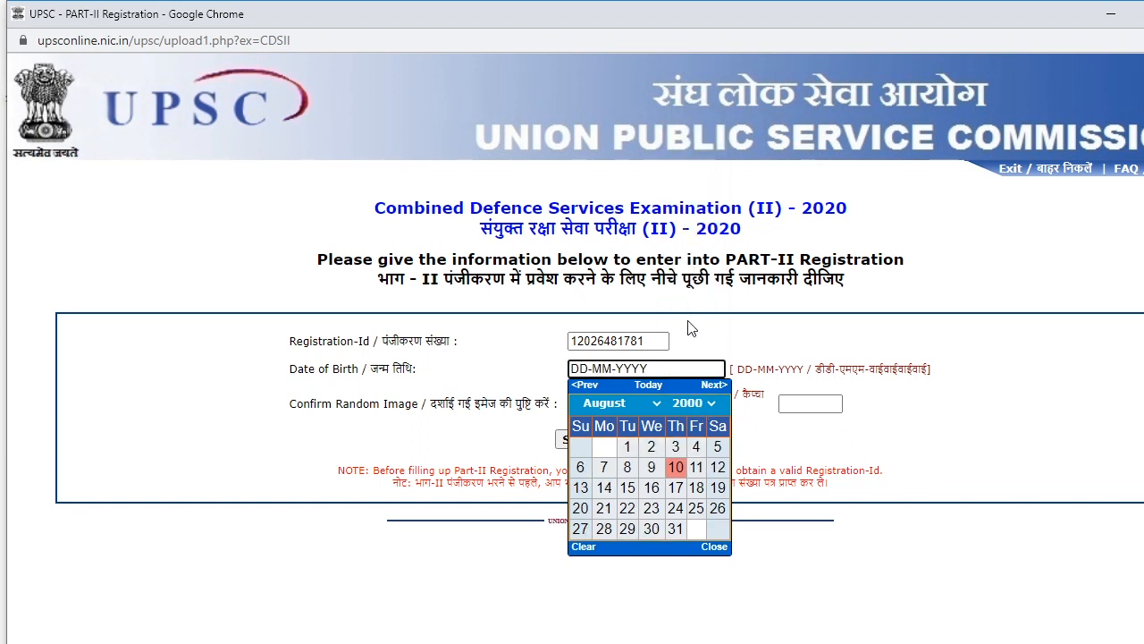
{"action": "left_click", "coordinate": [657, 404]}
{"action": "left_click", "coordinate": [626, 434]}
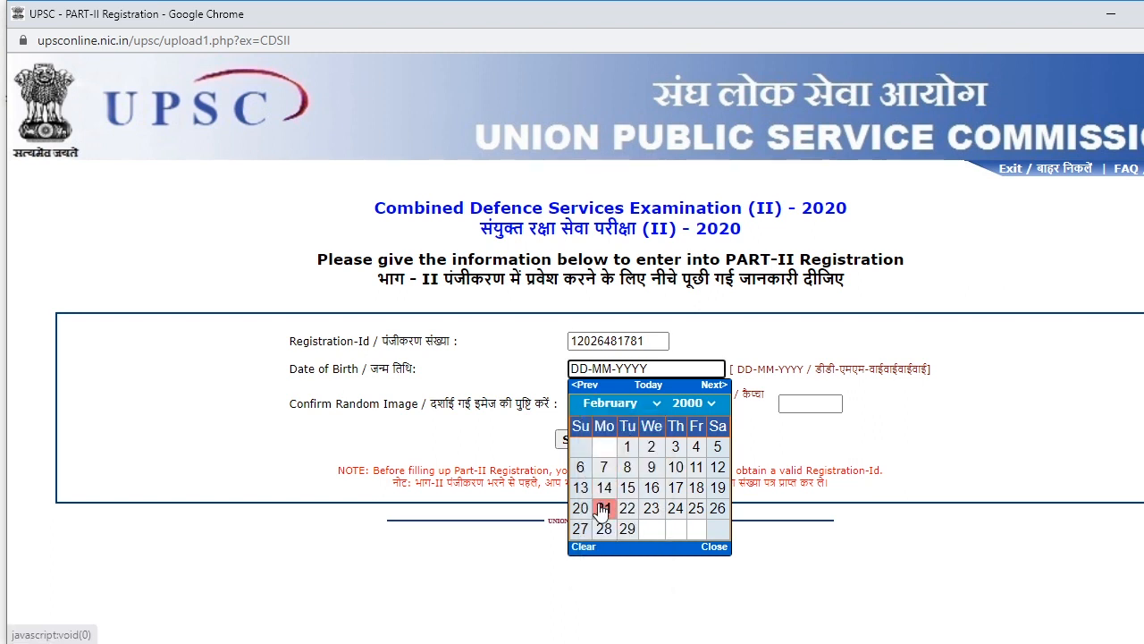
{"action": "left_click", "coordinate": [674, 508]}
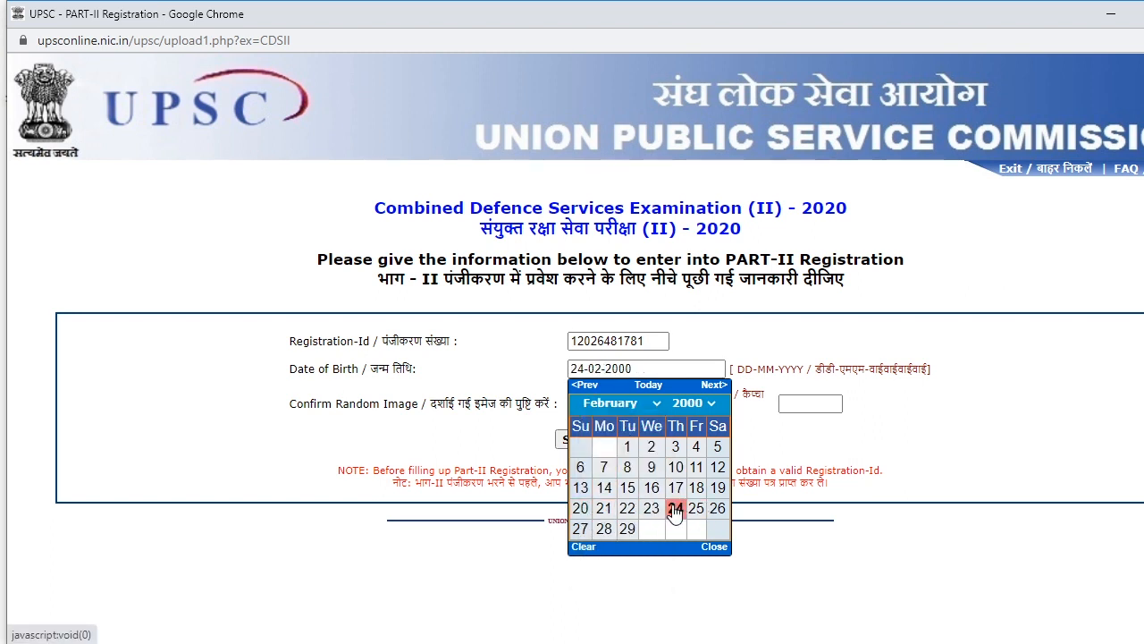
- Fill in the captcha code and submit the Part-II login details
{"action": "left_click", "coordinate": [818, 405]}
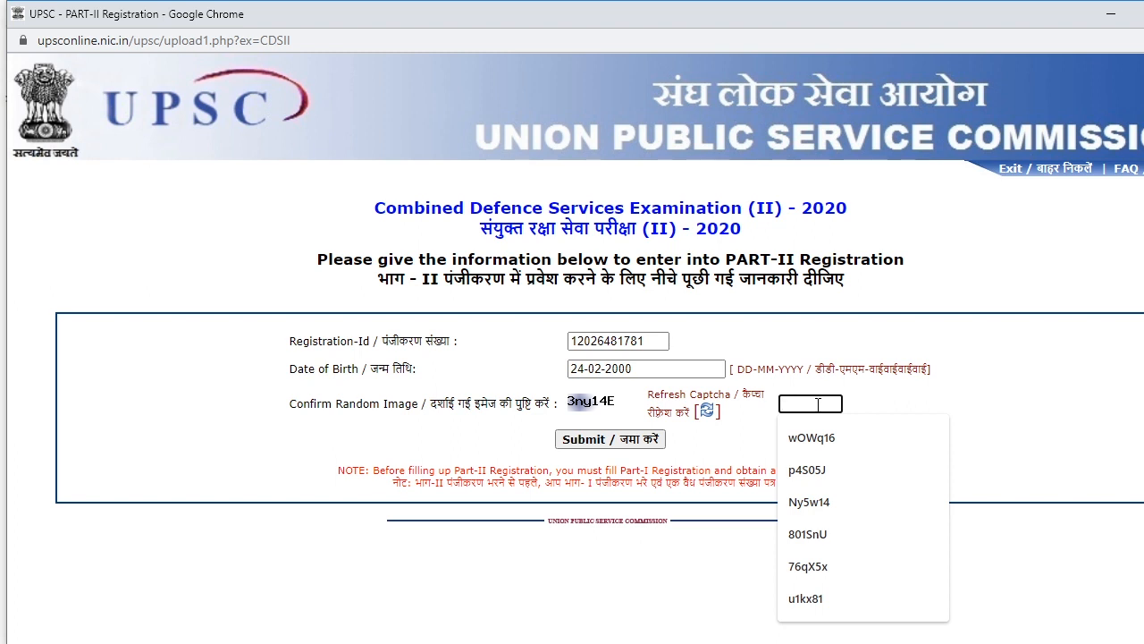
{"action": "type", "text": "3"}
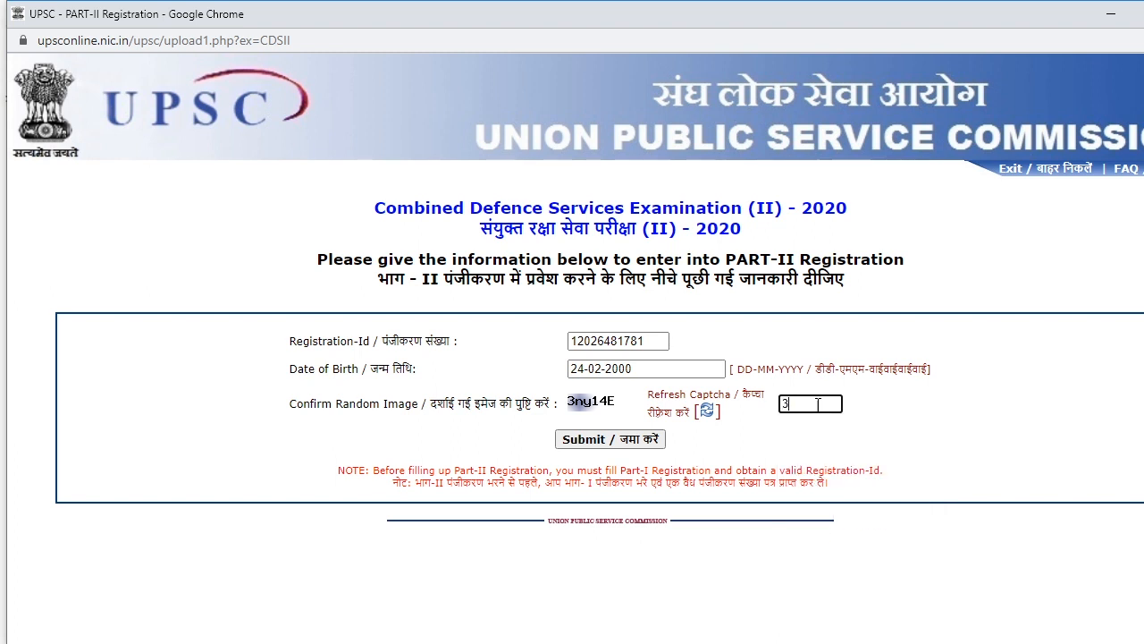
{"action": "type", "text": "ny14E"}
{"action": "left_click", "coordinate": [599, 442]}
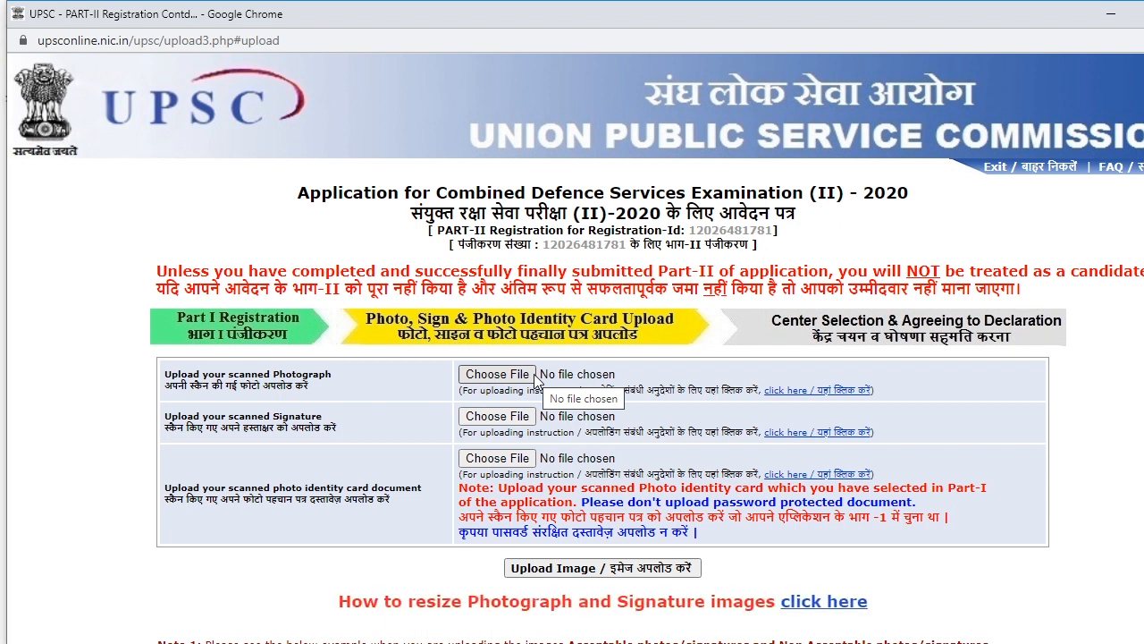
- Choose images.jpg as photograph, signature.jpg as signature and photo.pdf as photo ID
{"action": "left_click", "coordinate": [534, 375]}
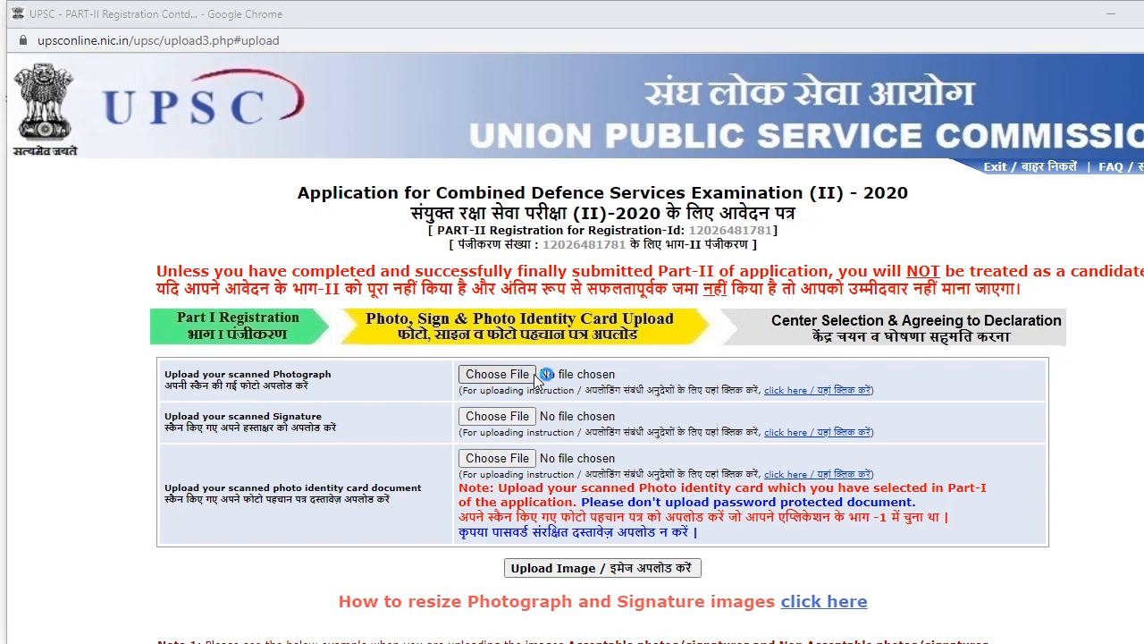
{"action": "left_click", "coordinate": [344, 154]}
{"action": "left_click", "coordinate": [485, 401]}
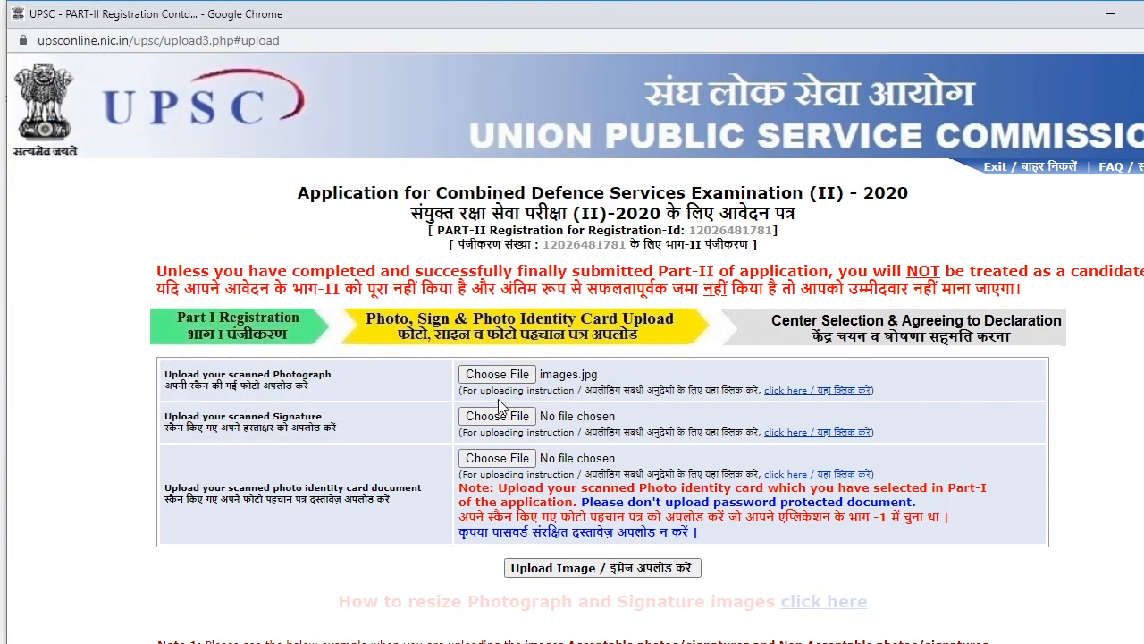
{"action": "left_click", "coordinate": [494, 416]}
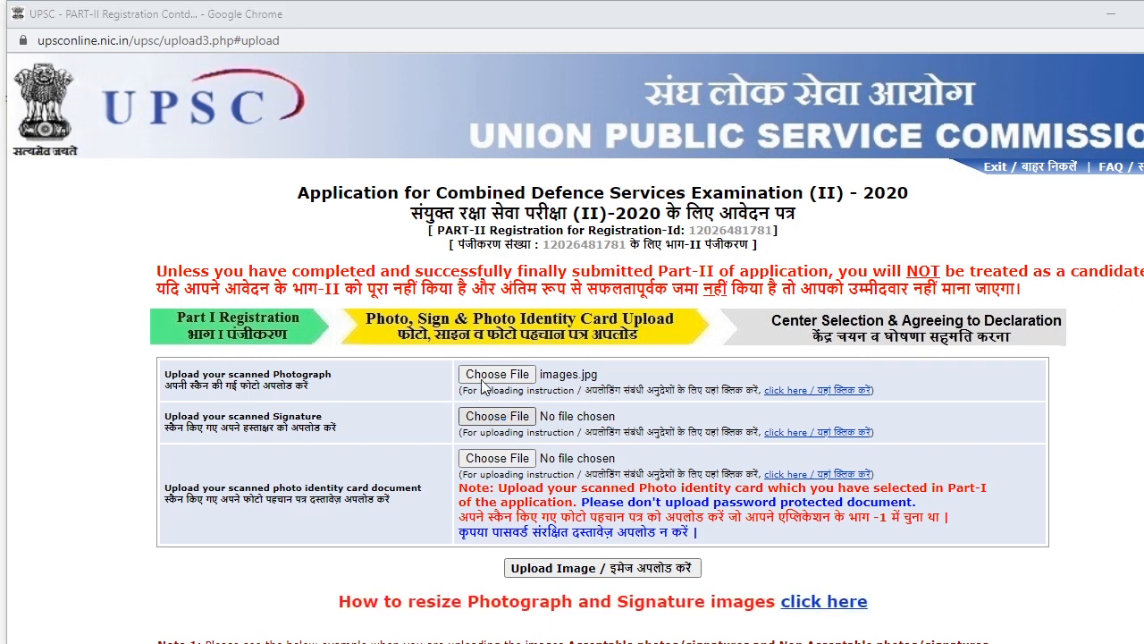
{"action": "left_click", "coordinate": [344, 228]}
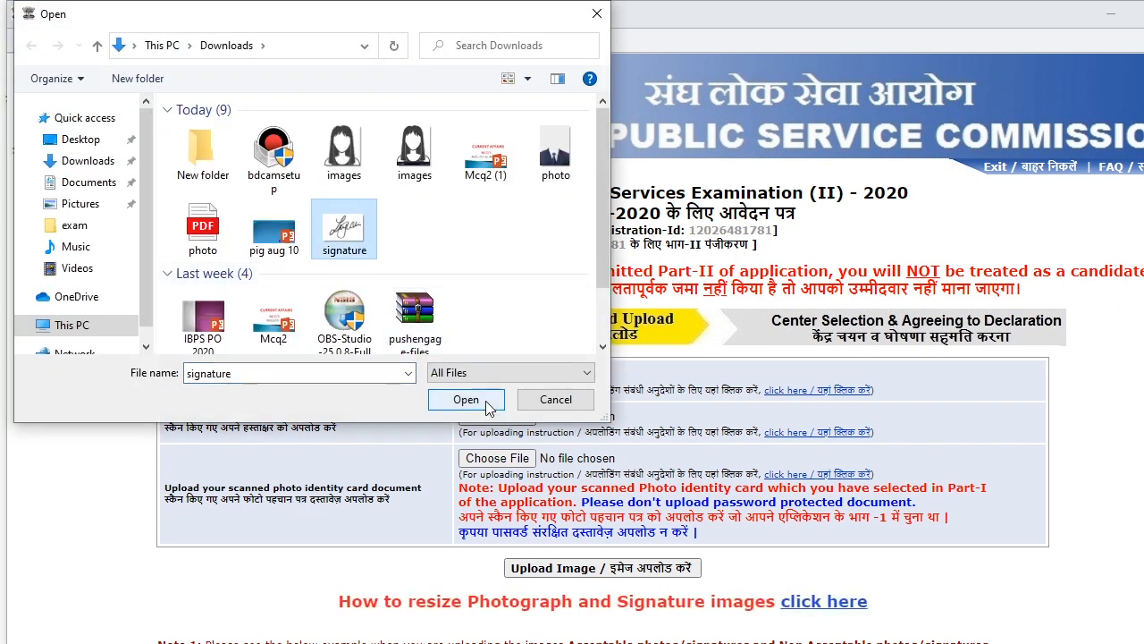
{"action": "left_click", "coordinate": [488, 407]}
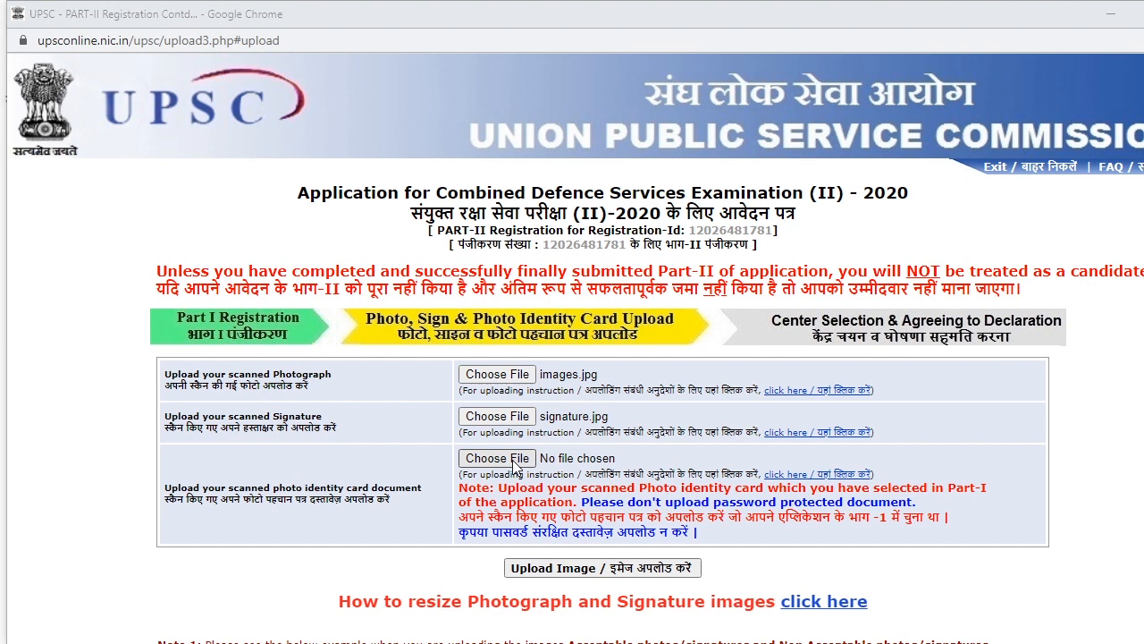
{"action": "left_click", "coordinate": [516, 466]}
{"action": "left_click", "coordinate": [203, 228]}
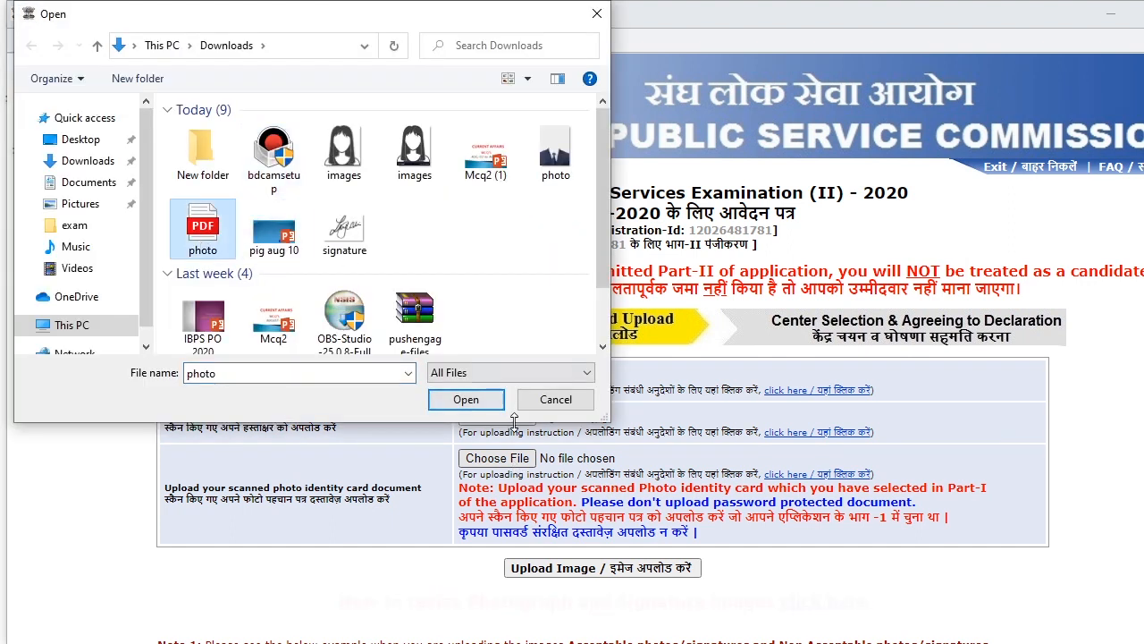
{"action": "left_click", "coordinate": [466, 400]}
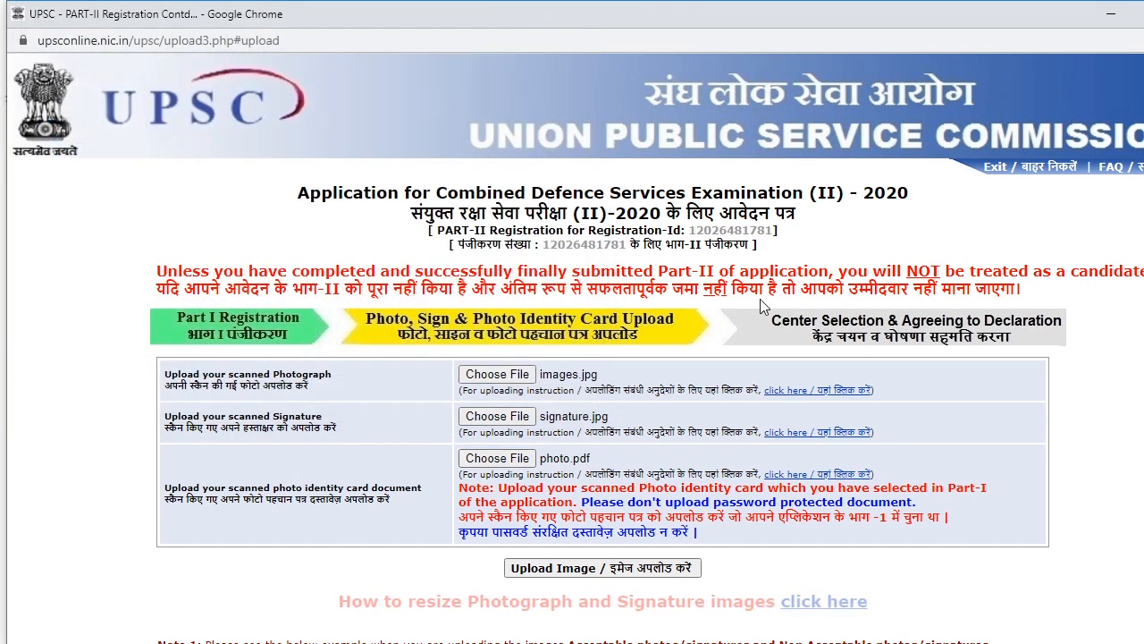
- Upload the three chosen files and continue to the centre selection page
{"action": "scroll", "coordinate": [698, 498], "scroll_direction": "down", "scroll_amount": 2}
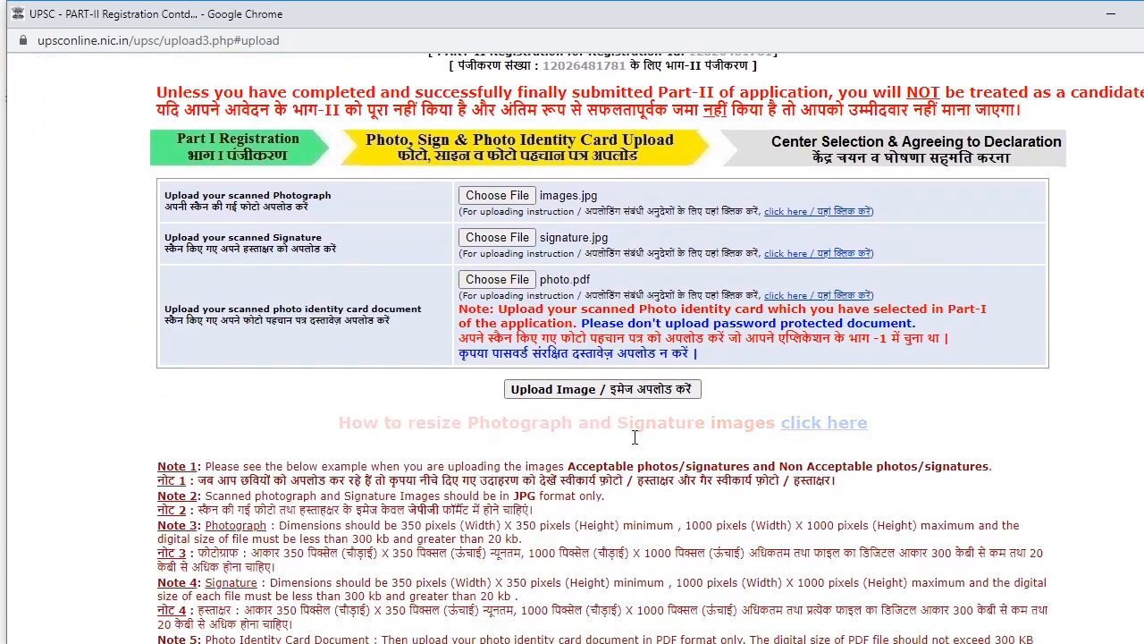
{"action": "left_click", "coordinate": [574, 395]}
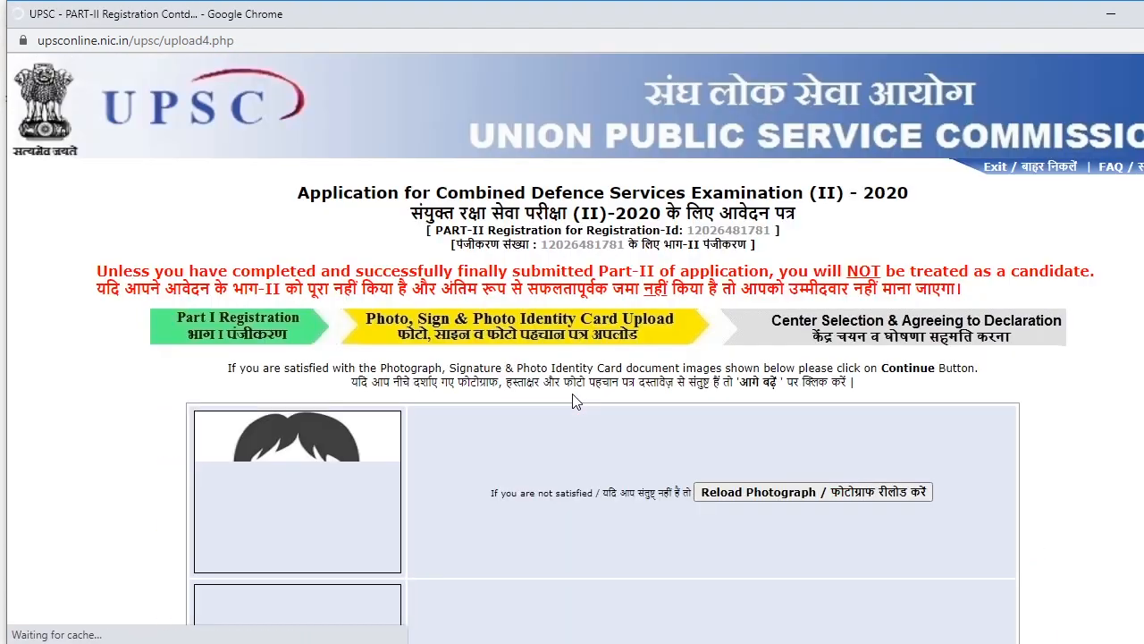
{"action": "scroll", "coordinate": [630, 372], "scroll_direction": "down", "scroll_amount": 8}
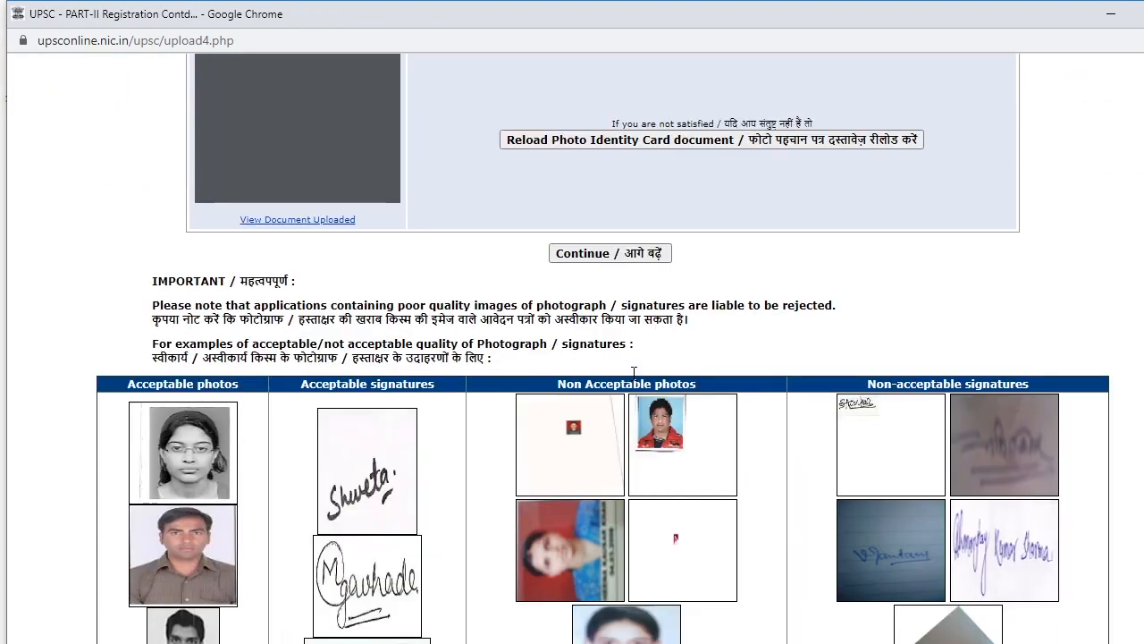
{"action": "scroll", "coordinate": [634, 376], "scroll_direction": "up", "scroll_amount": 1}
{"action": "scroll", "coordinate": [634, 381], "scroll_direction": "up", "scroll_amount": 3}
{"action": "left_click", "coordinate": [567, 613]}
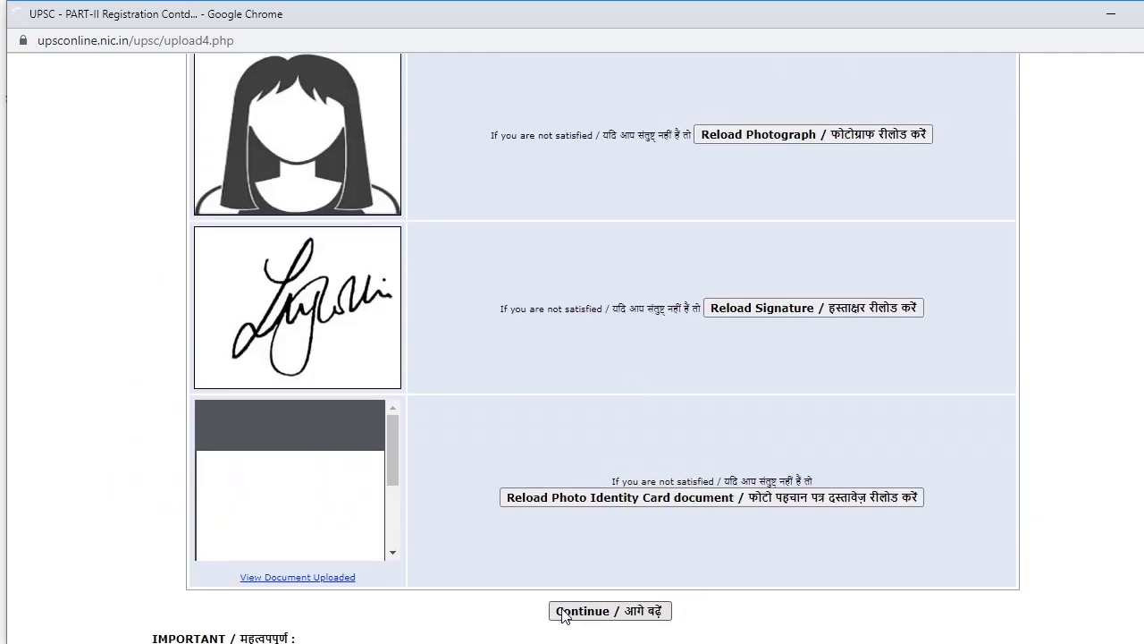
{"action": "scroll", "coordinate": [445, 376], "scroll_direction": "down", "scroll_amount": 2}
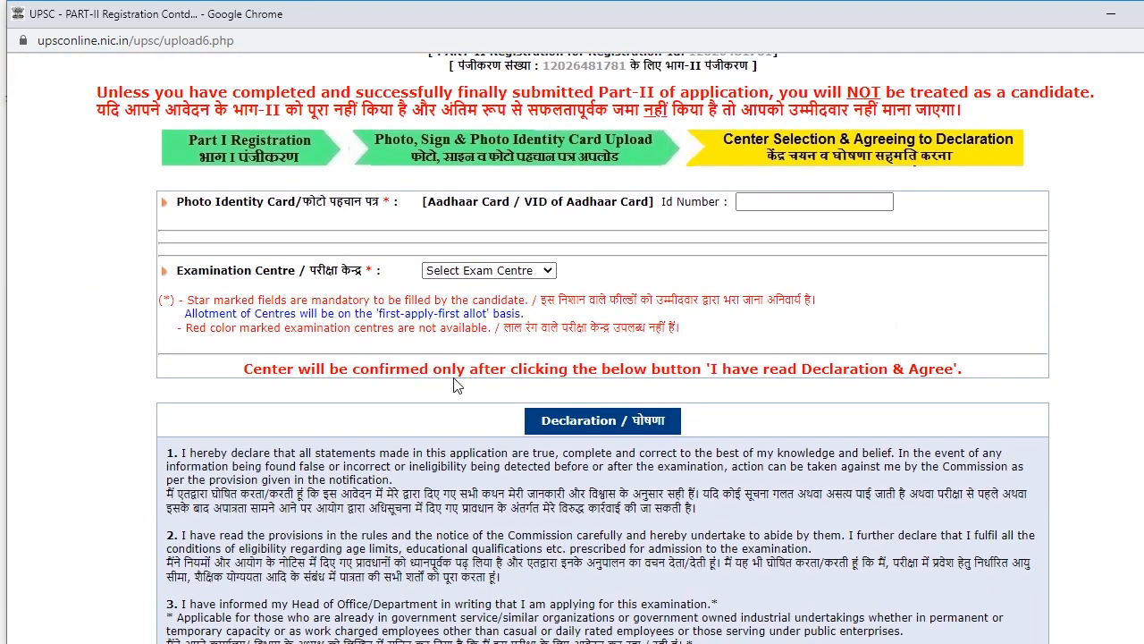
- Enter the Aadhaar card number in the Id Number field
{"action": "scroll", "coordinate": [683, 465], "scroll_direction": "up", "scroll_amount": 1}
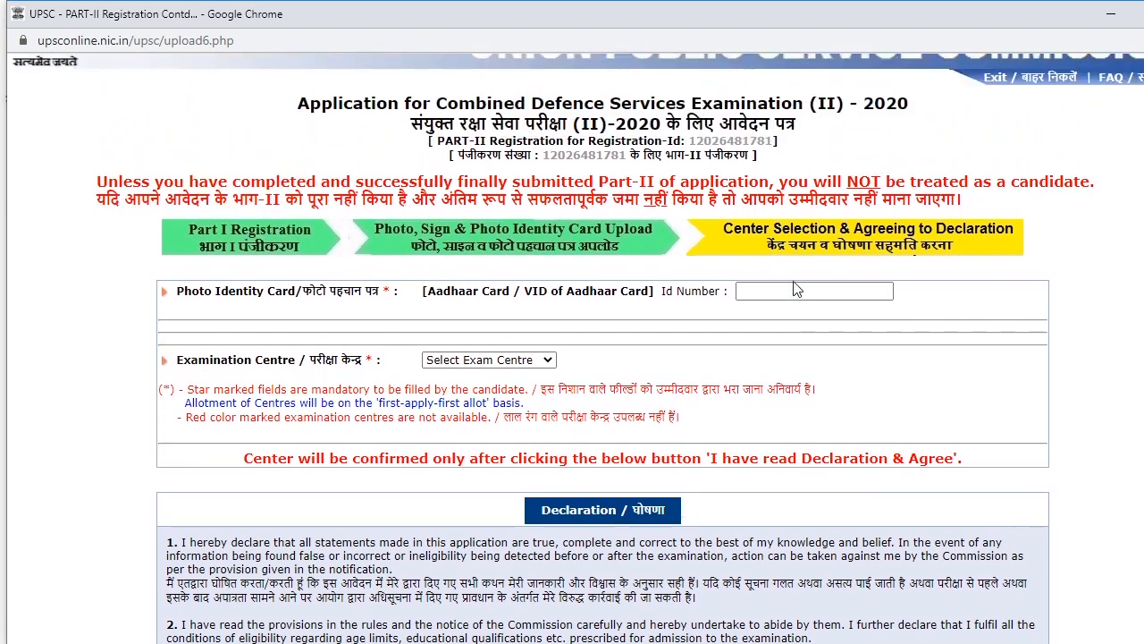
{"action": "left_click", "coordinate": [784, 291]}
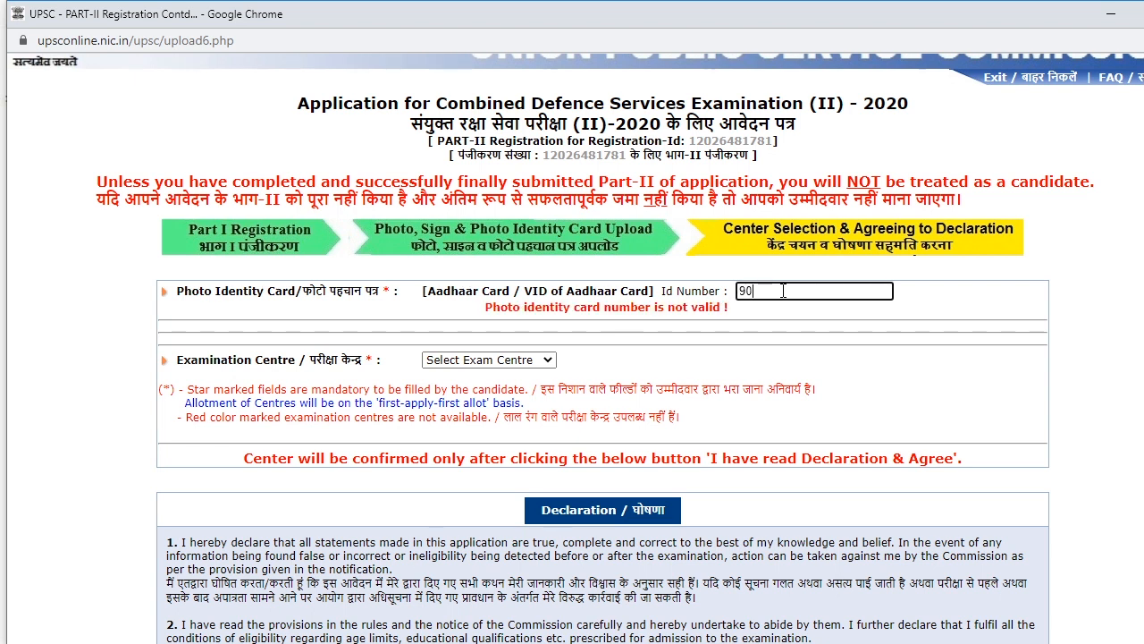
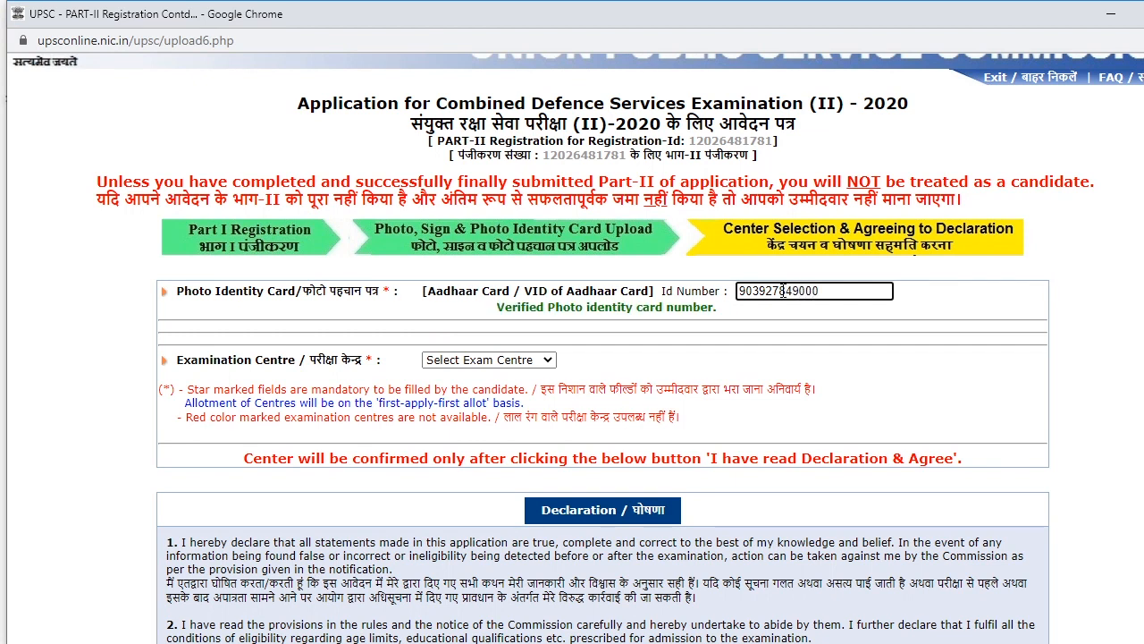
- Select Madurai from the Examination Centre dropdown
{"action": "left_click", "coordinate": [526, 359]}
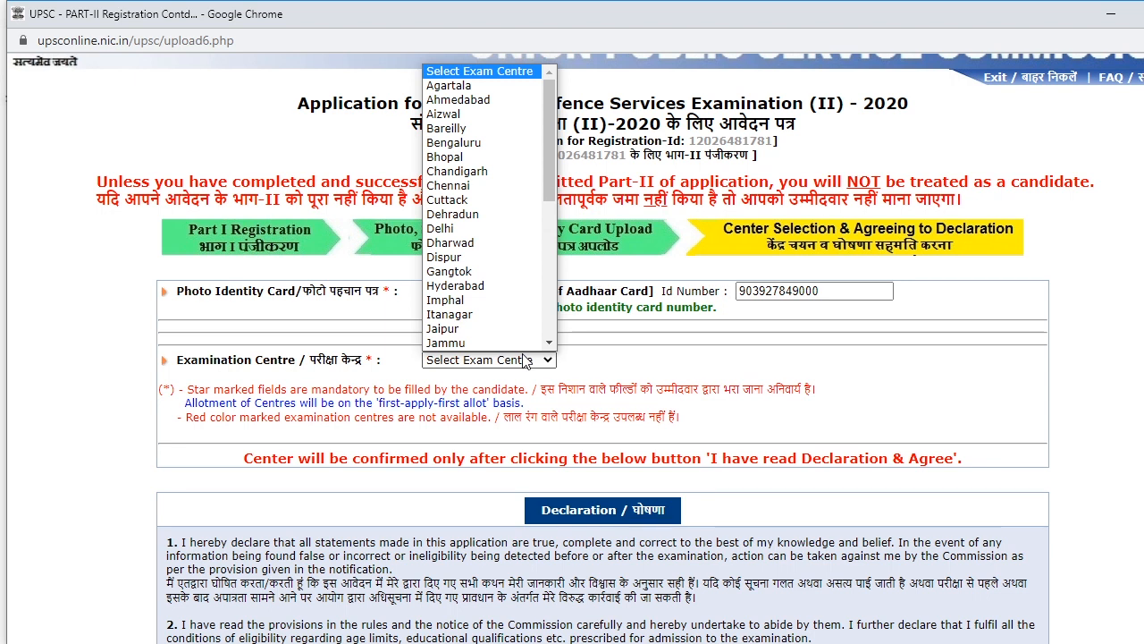
{"action": "key", "text": "m"}
{"action": "left_click", "coordinate": [526, 359]}
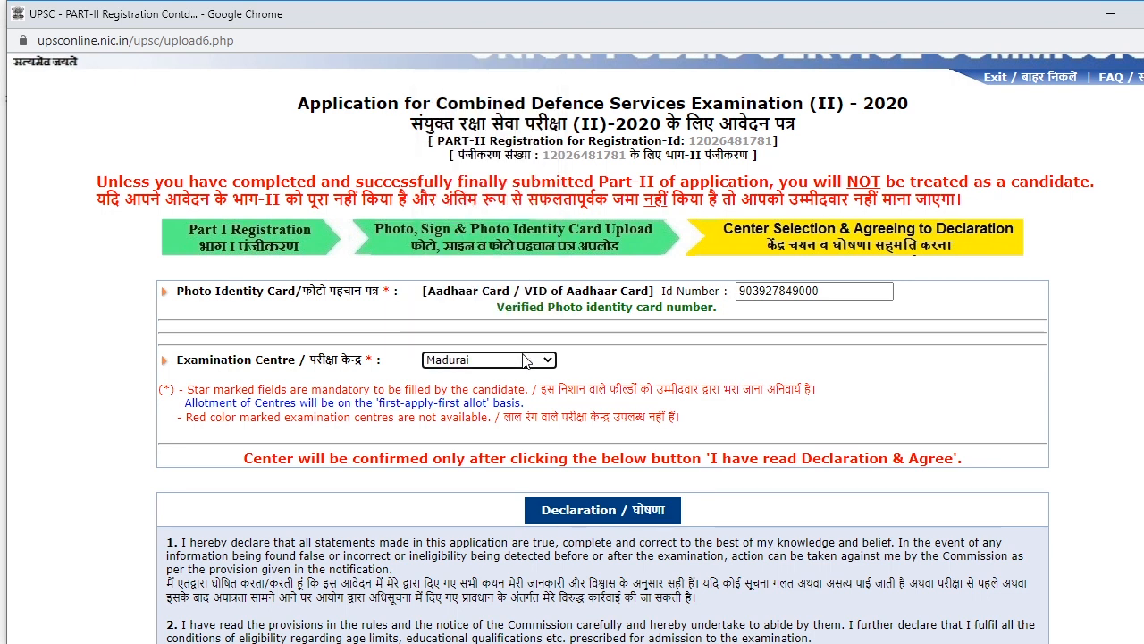
{"action": "scroll", "coordinate": [592, 506], "scroll_direction": "down", "scroll_amount": 1}
{"action": "scroll", "coordinate": [593, 506], "scroll_direction": "down", "scroll_amount": 3}
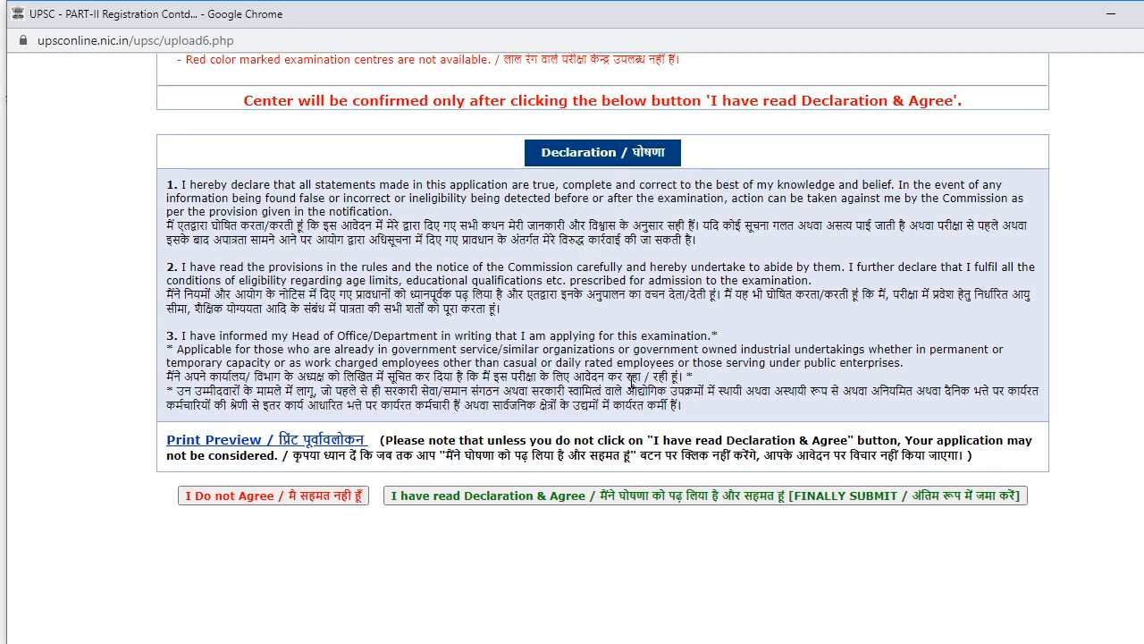
- Agree to the declaration to finally submit, then open View / Print Application
{"action": "left_click", "coordinate": [572, 499]}
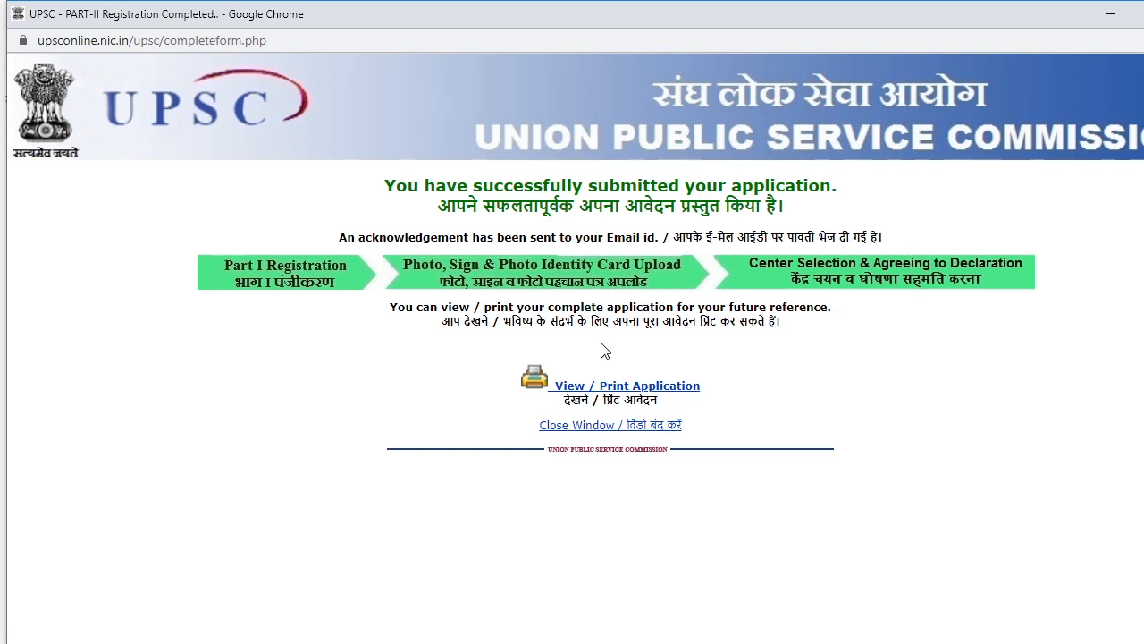
{"action": "left_click", "coordinate": [605, 394]}
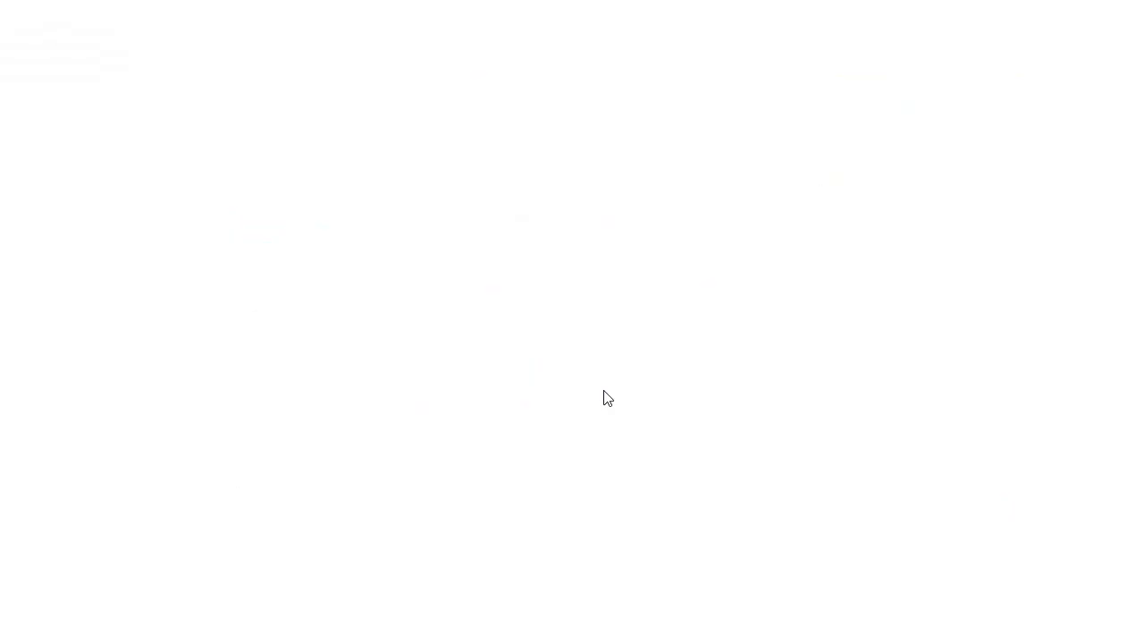